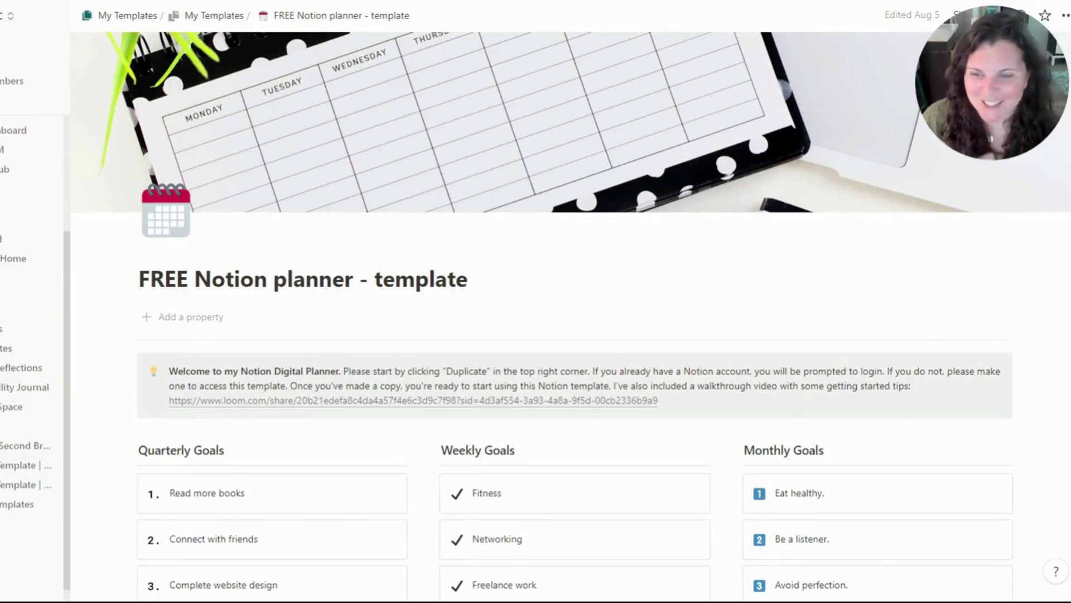
pyautogui.scroll(-12, 569, 313)
pyautogui.scroll(-1, 397, 238)
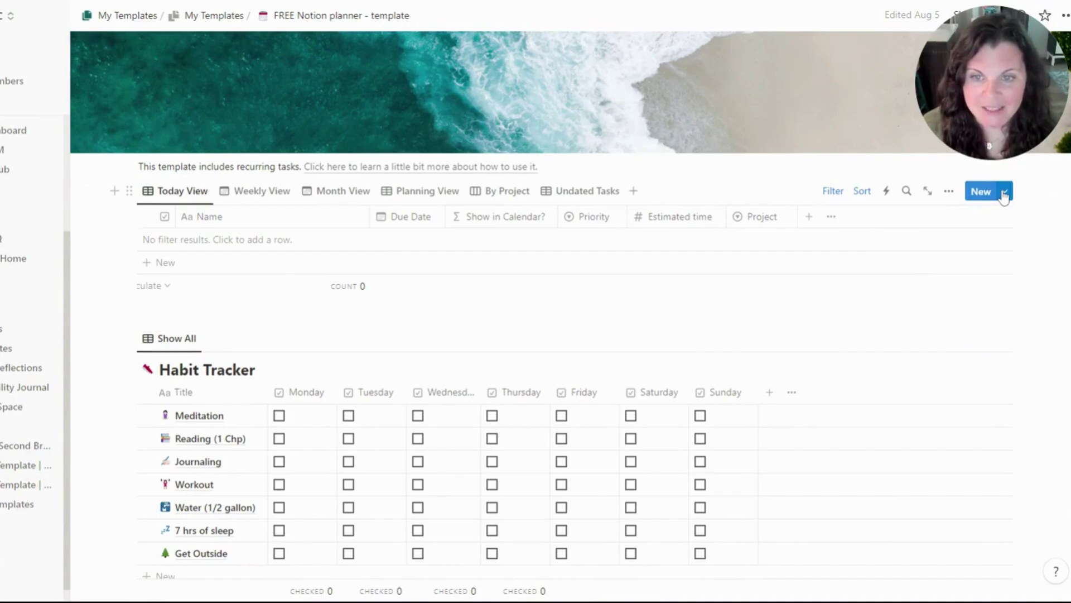
pyautogui.click(1005, 192)
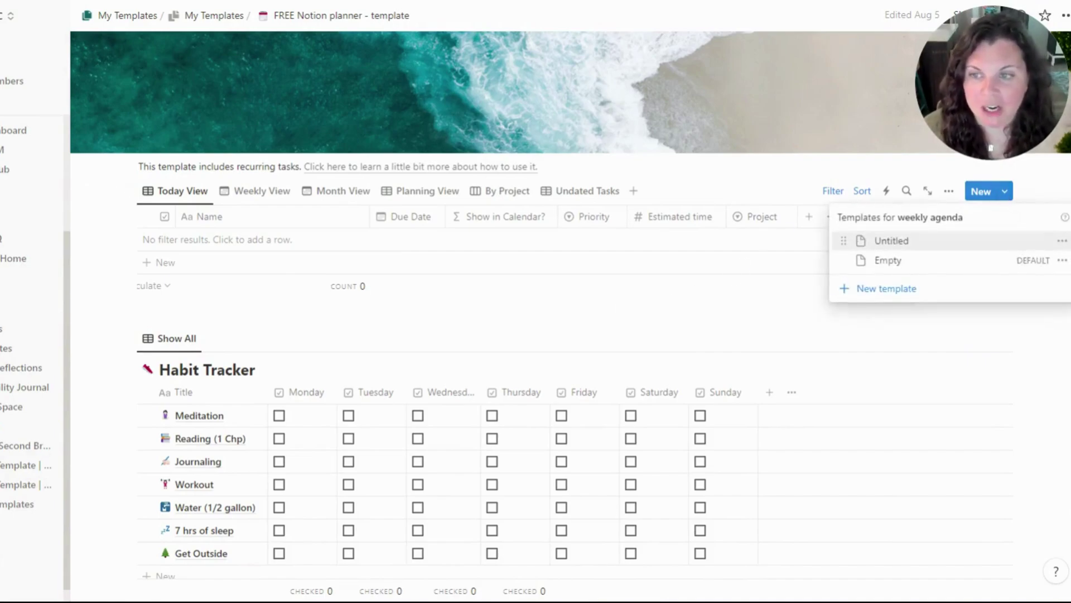
pyautogui.click(750, 254)
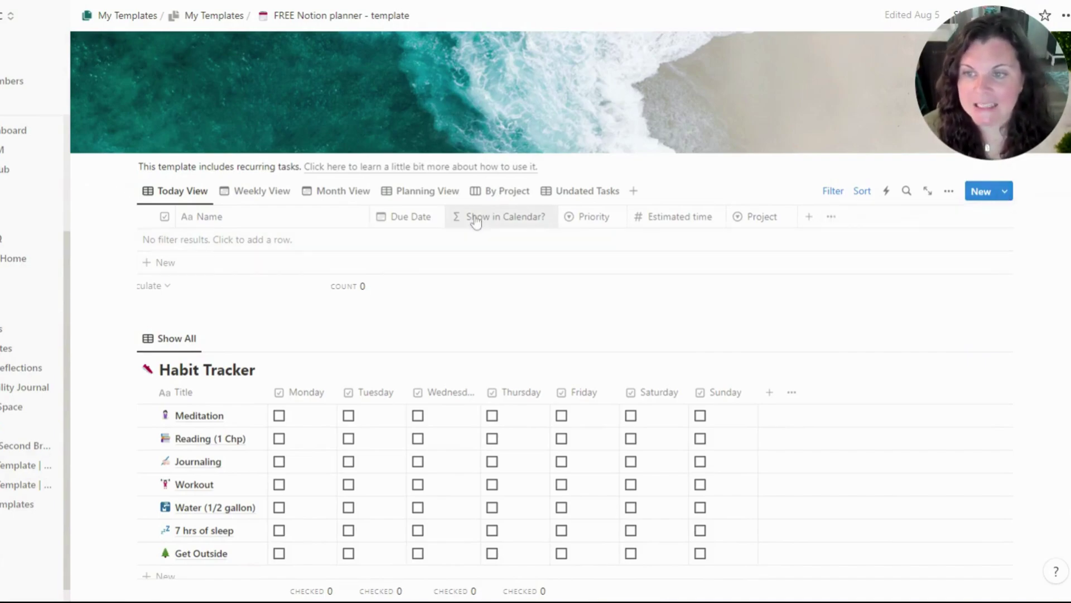
pyautogui.click(508, 219)
pyautogui.click(543, 280)
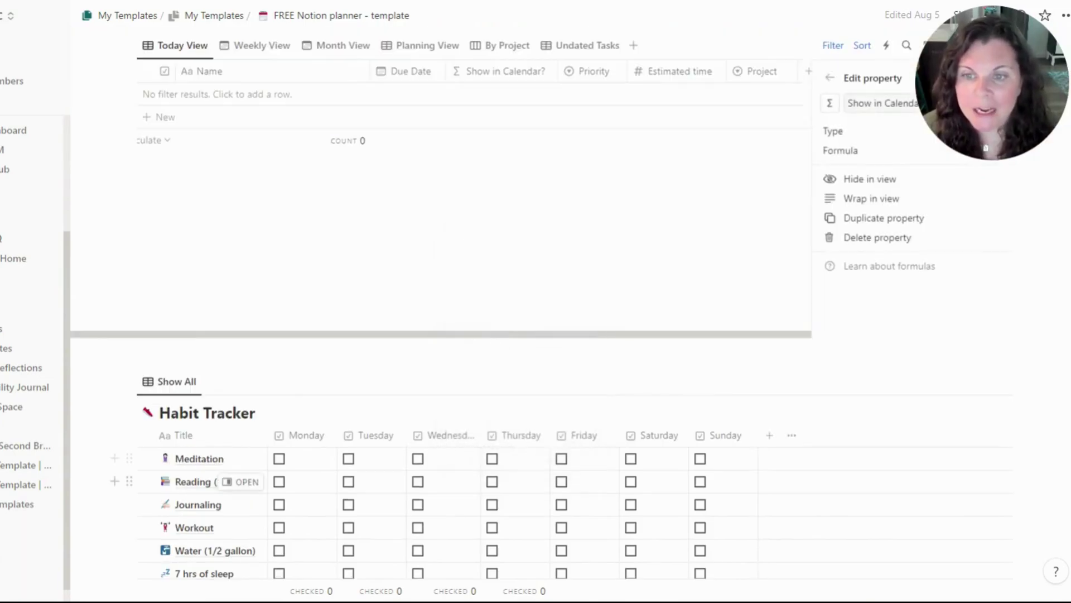
pyautogui.moveTo(982, 79); pyautogui.dragTo(999, 412)
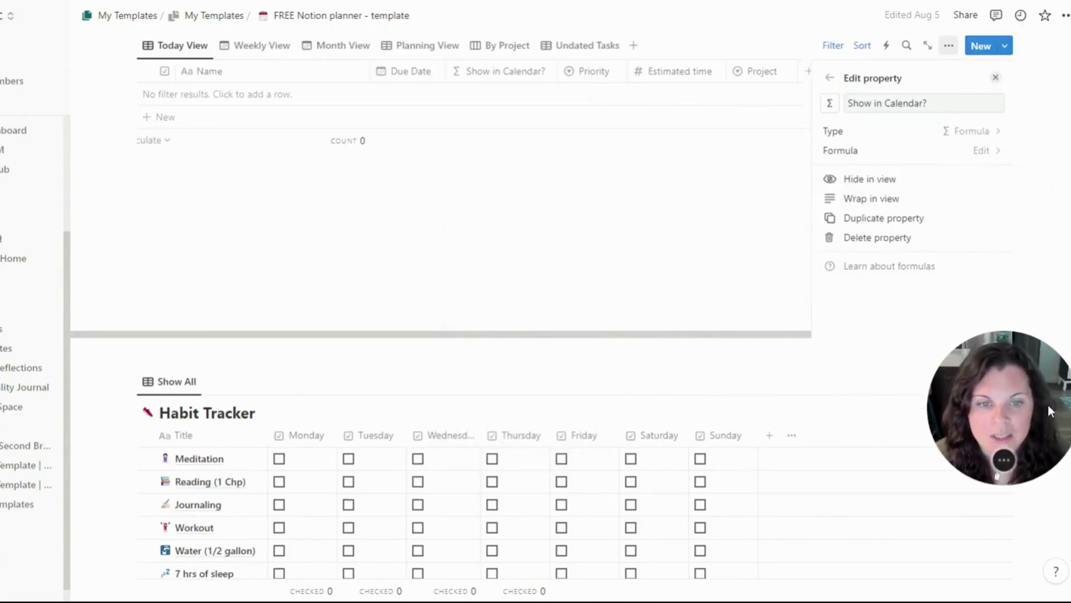
pyautogui.press('Escape')
pyautogui.click(505, 71)
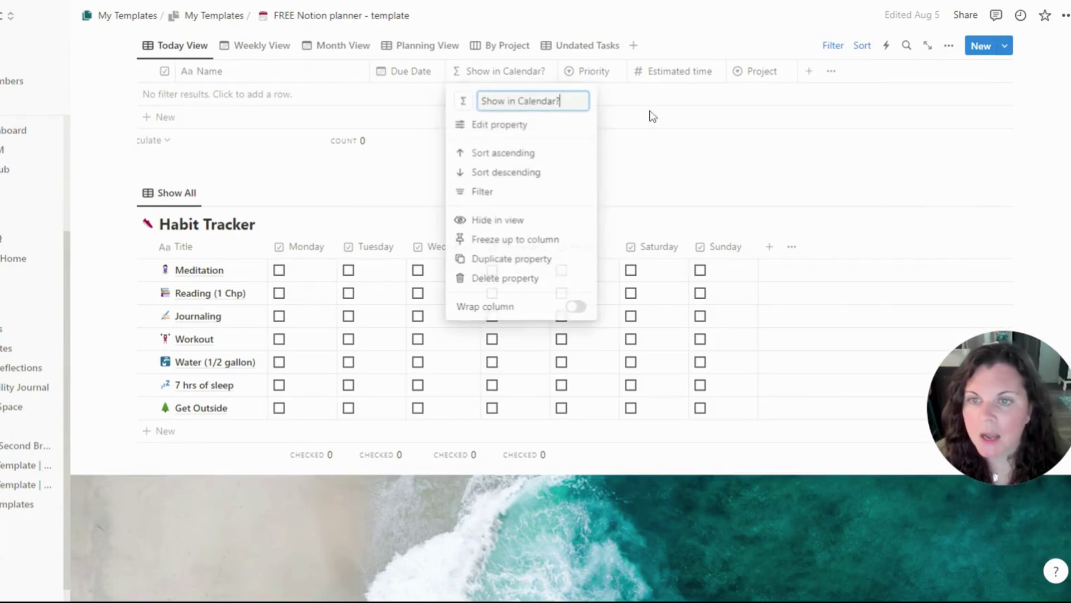
pyautogui.click(518, 127)
pyautogui.click(992, 156)
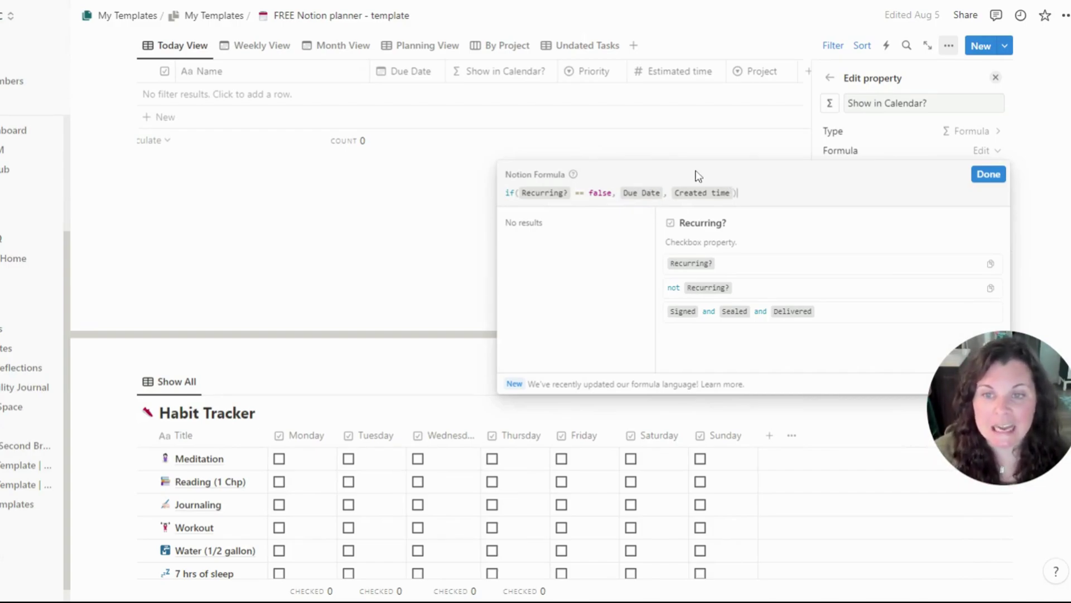
pyautogui.click(991, 175)
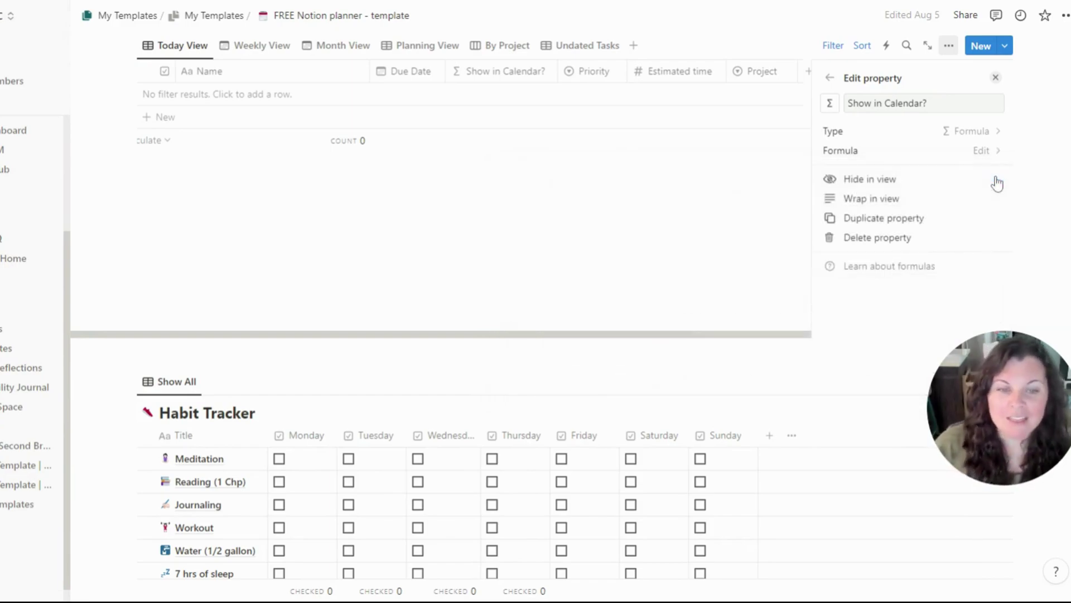
pyautogui.press('Escape')
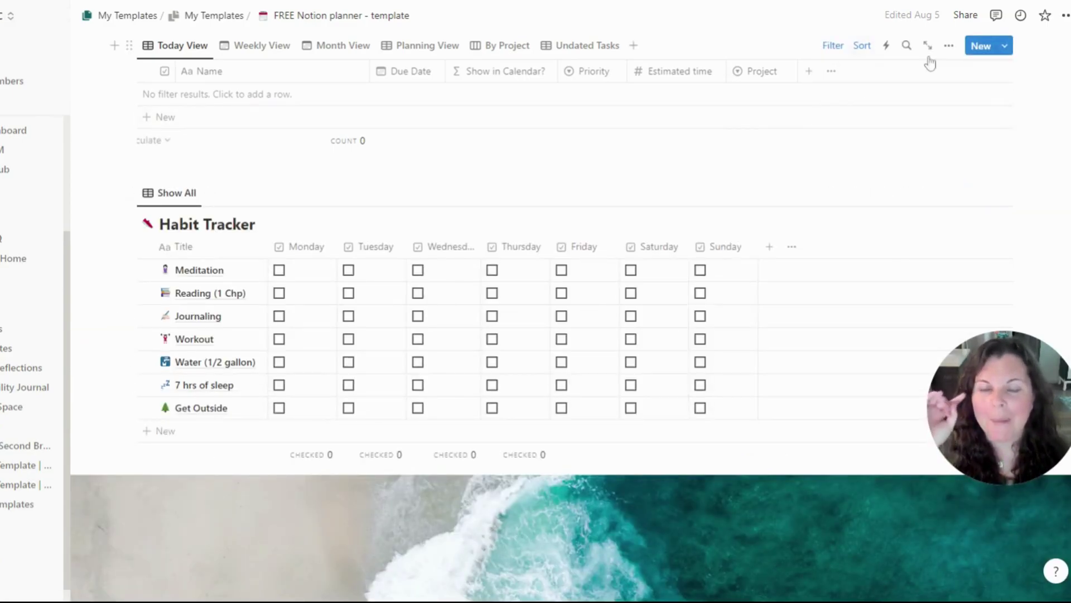
# - Look over the Untitled template's options in the tasks database template list
pyautogui.click(1005, 46)
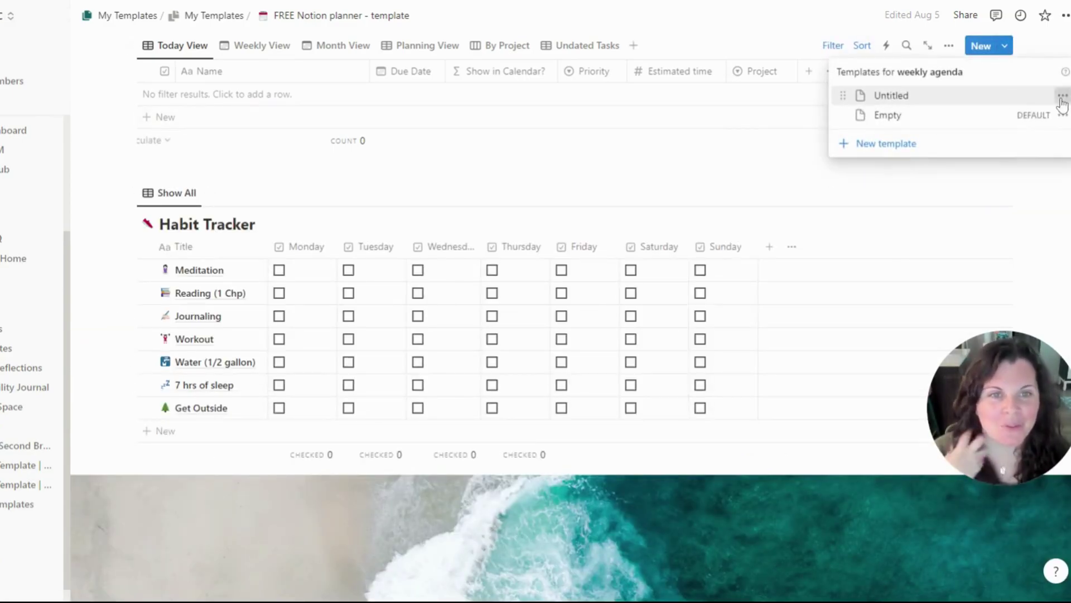
pyautogui.click(1063, 97)
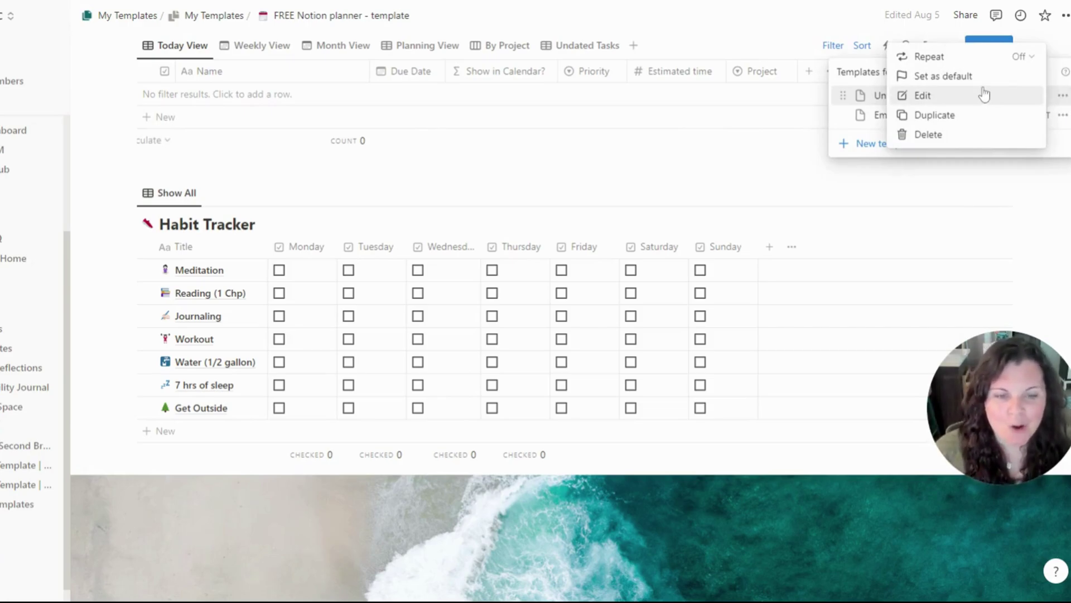
pyautogui.click(723, 154)
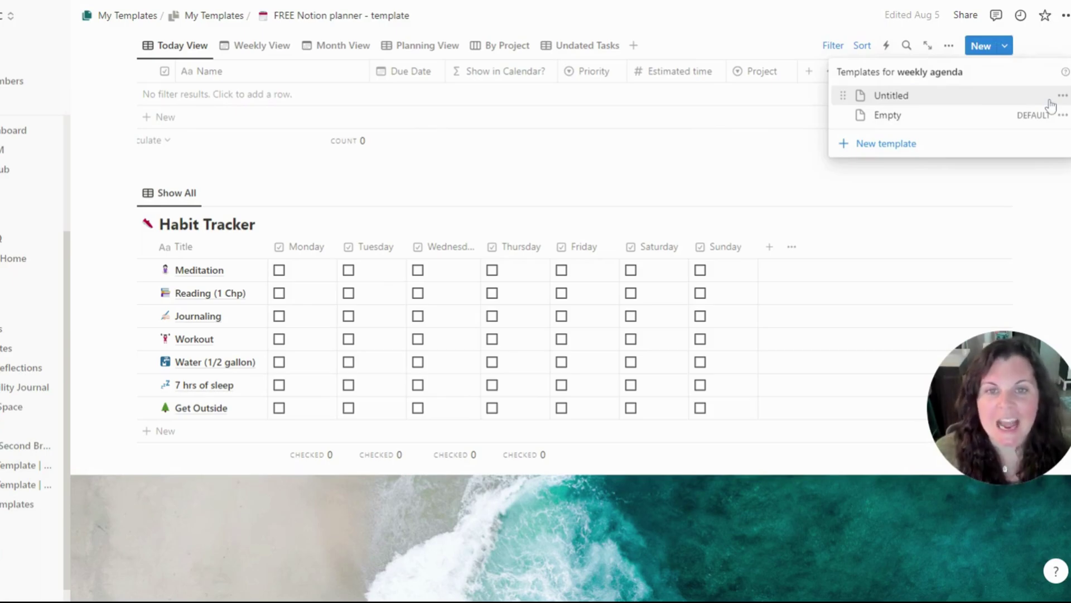
pyautogui.click(710, 158)
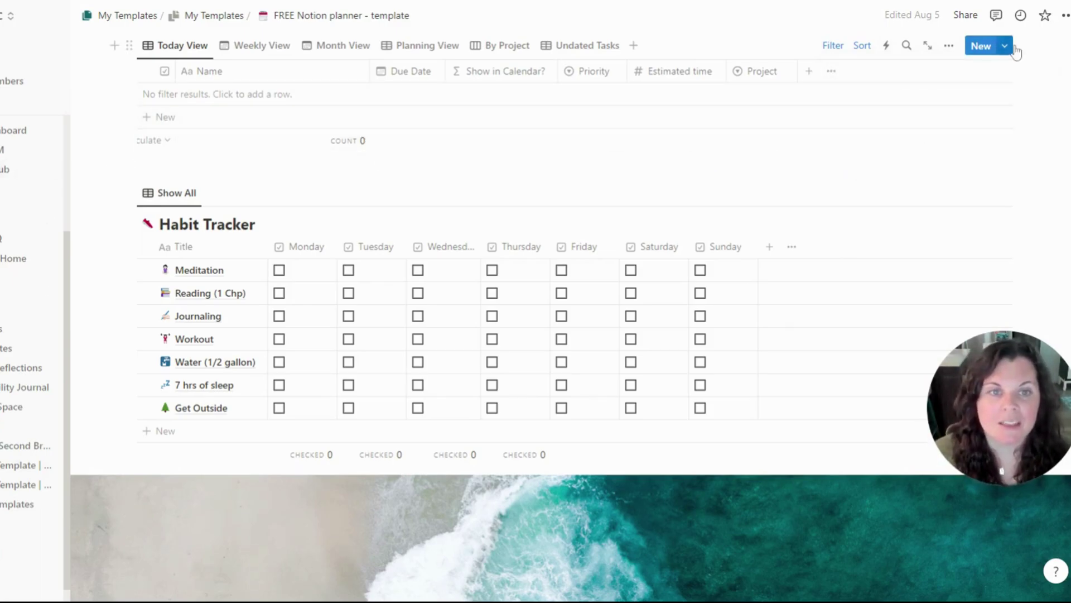
# - Rename the Untitled template to 'Do Laundry' and tick Recurring?
pyautogui.click(1005, 46)
pyautogui.click(1063, 95)
pyautogui.click(949, 96)
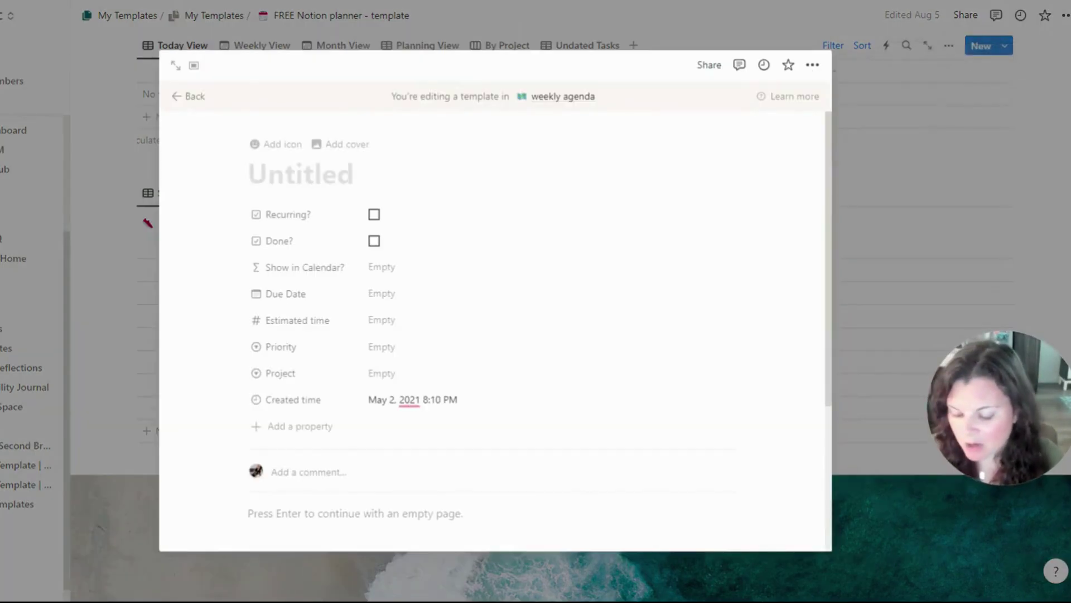
pyautogui.write('Do Laundry')
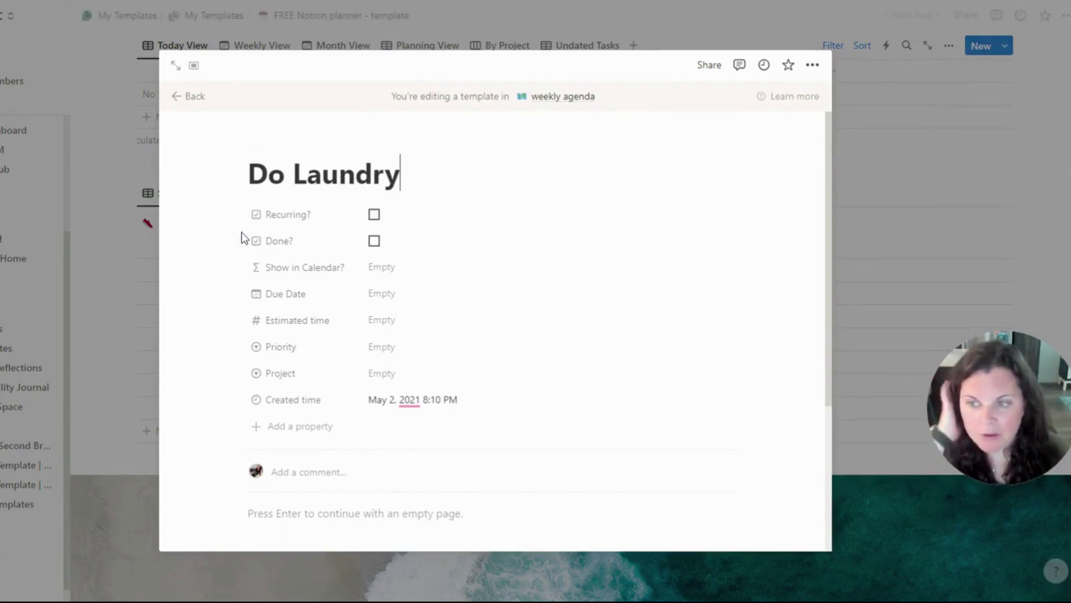
pyautogui.click(374, 215)
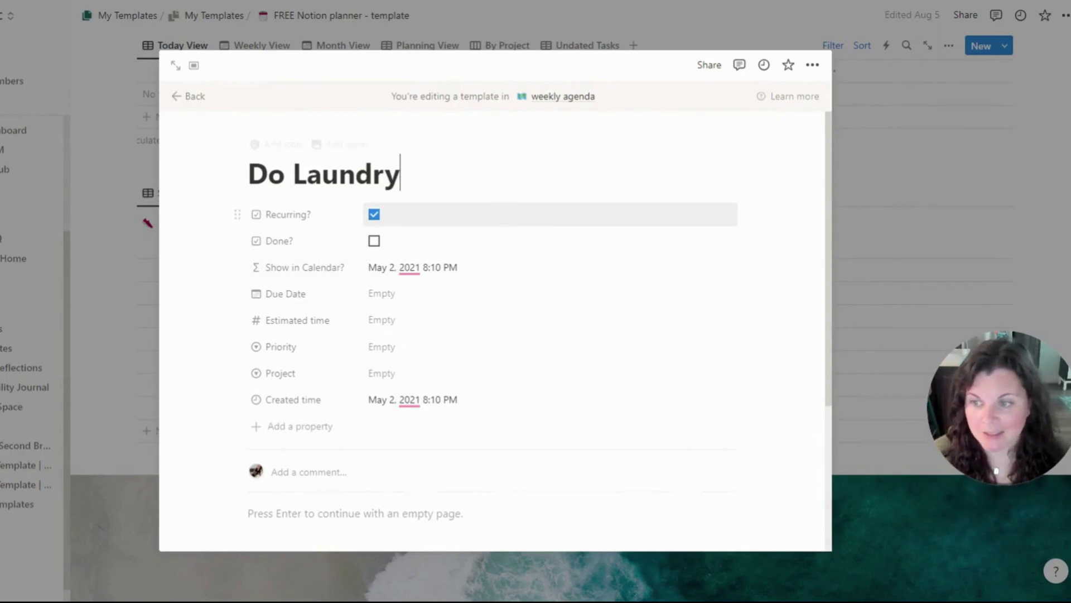
pyautogui.click(182, 109)
# - Create a new task from the Do Laundry template and close its side peek
pyautogui.scroll(-13, 569, 313)
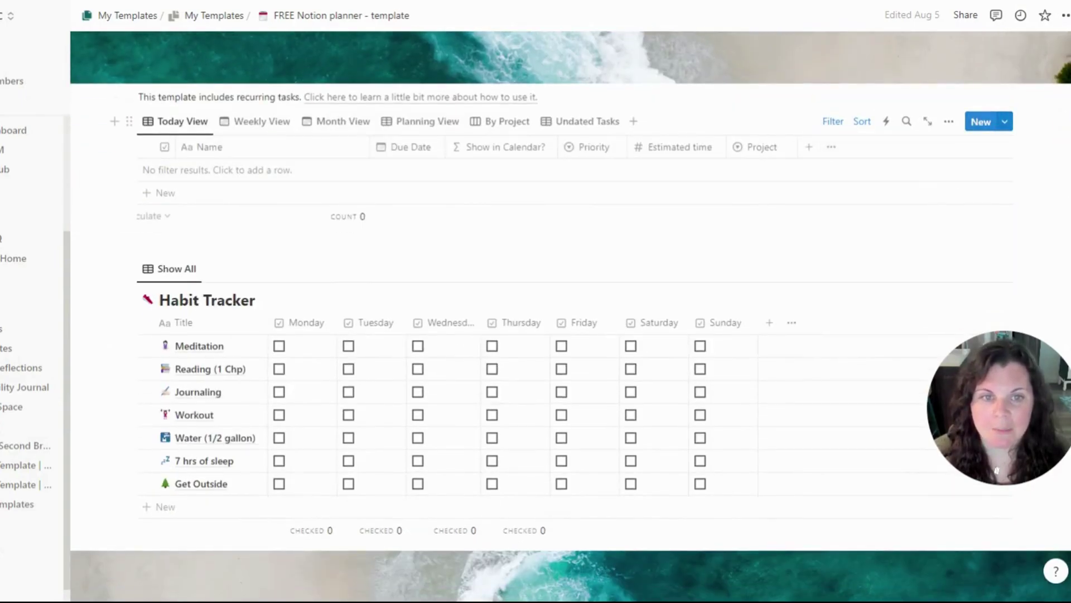
pyautogui.click(940, 177)
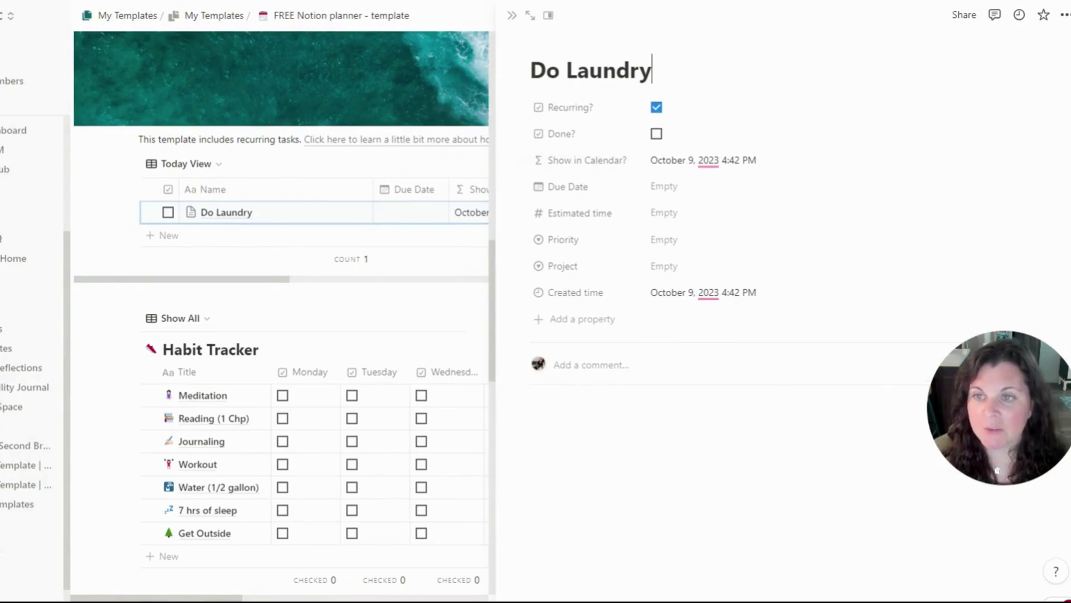
pyautogui.click(508, 17)
pyautogui.scroll(-1, 533, 184)
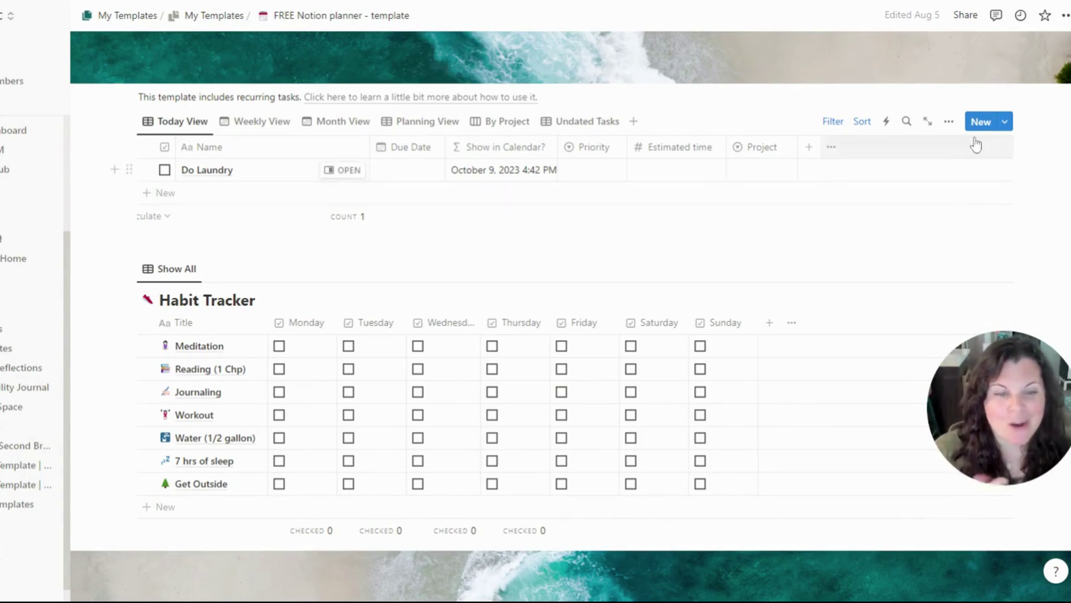
# - Edit the Do Laundry template and delete its Recurring? property
pyautogui.click(1005, 121)
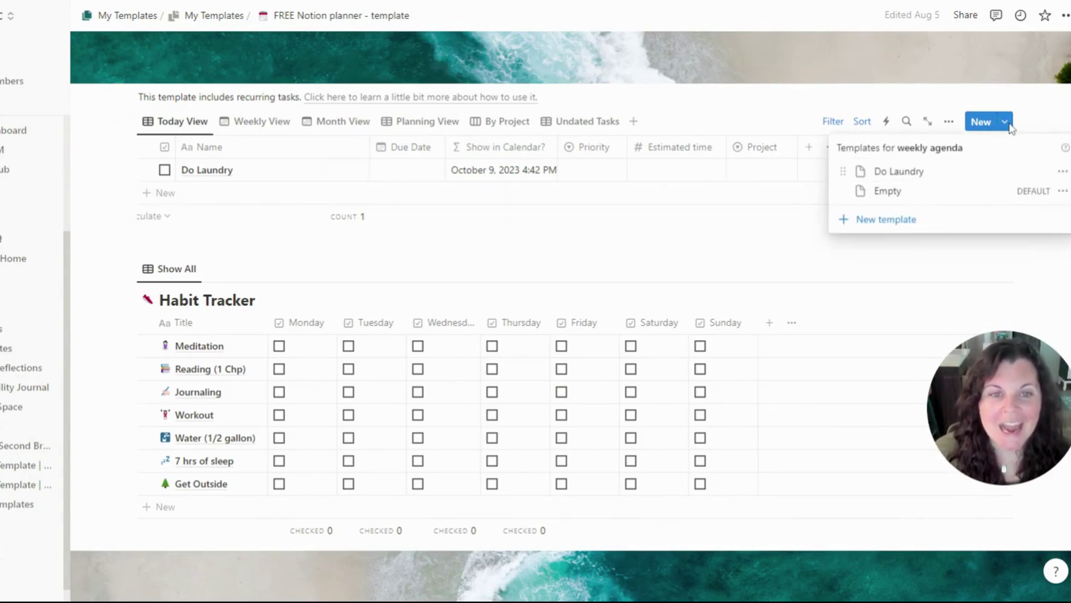
pyautogui.click(1060, 171)
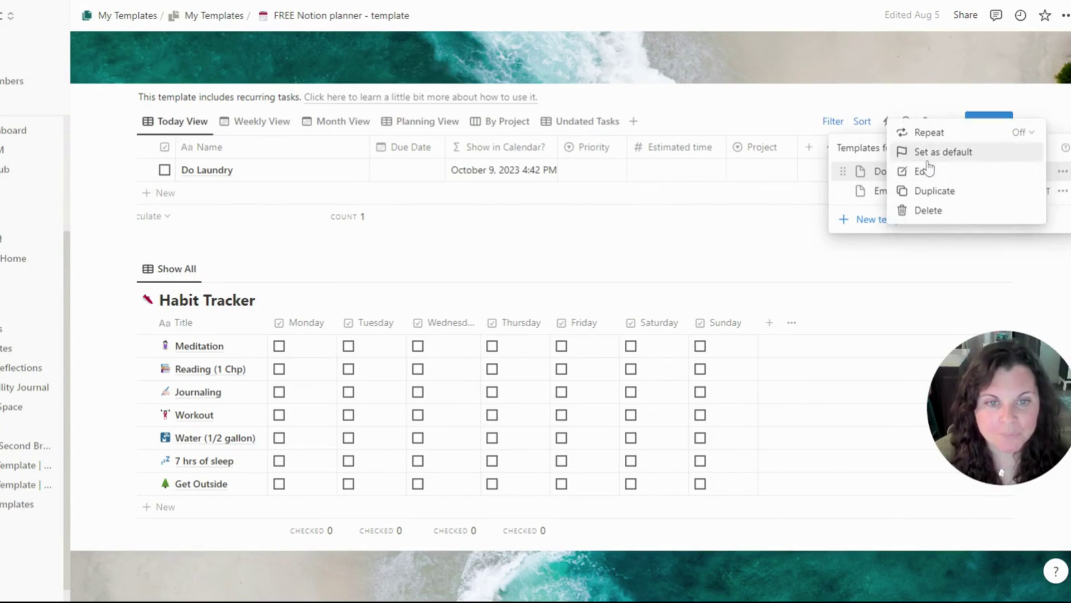
pyautogui.click(926, 172)
pyautogui.click(297, 216)
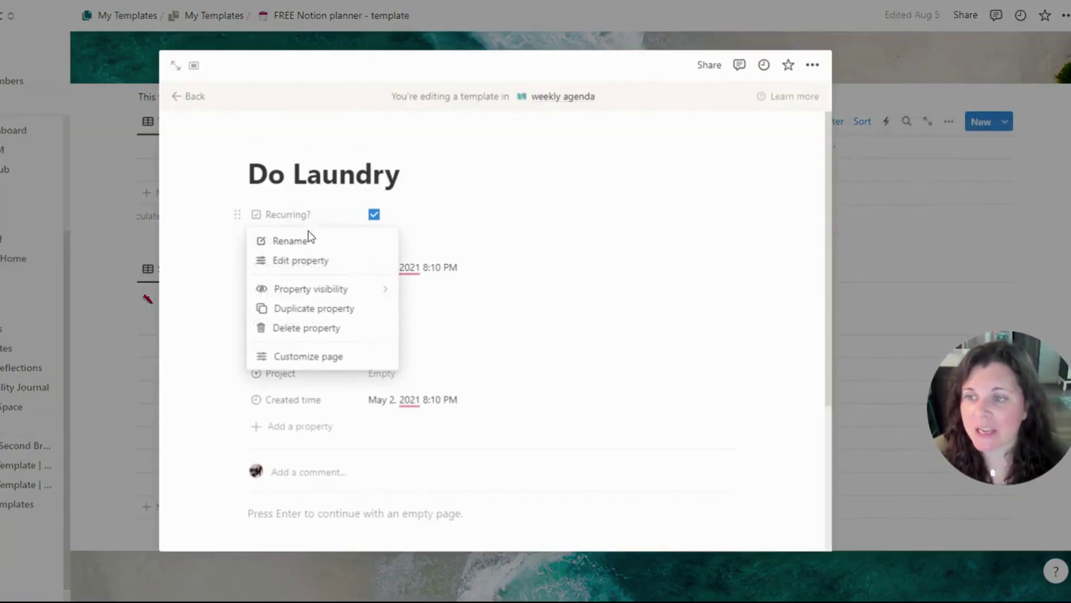
pyautogui.click(319, 334)
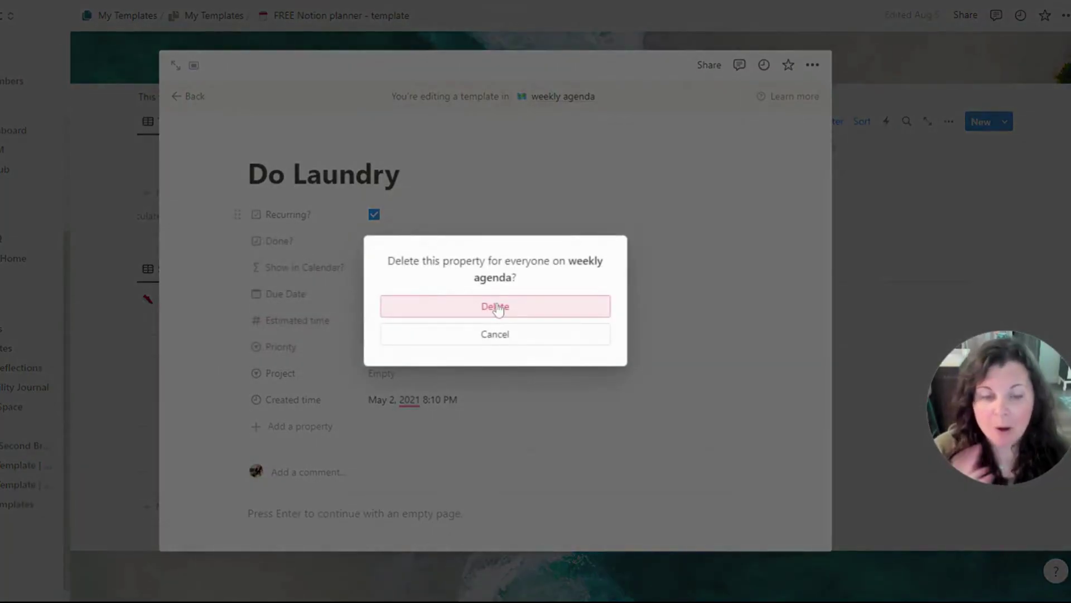
pyautogui.moveTo(999, 430); pyautogui.dragTo(998, 105)
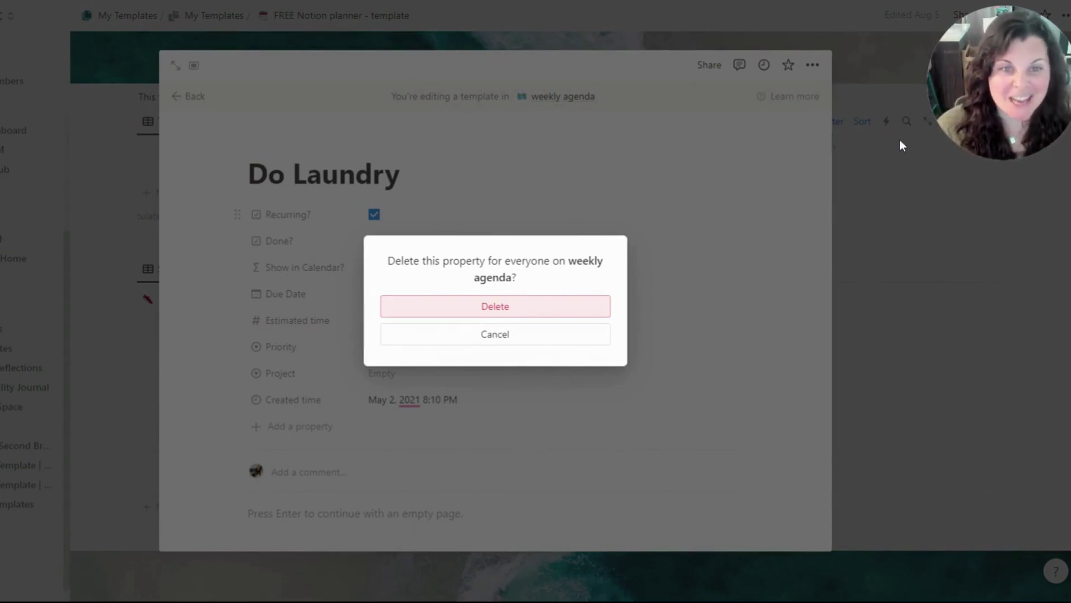
pyautogui.click(370, 202)
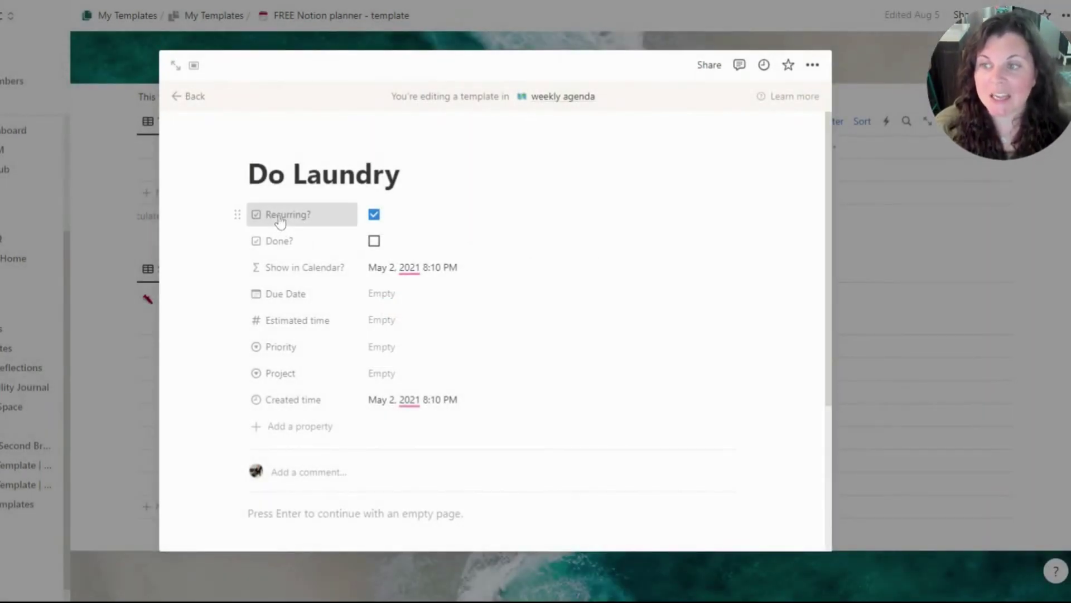
pyautogui.click(282, 218)
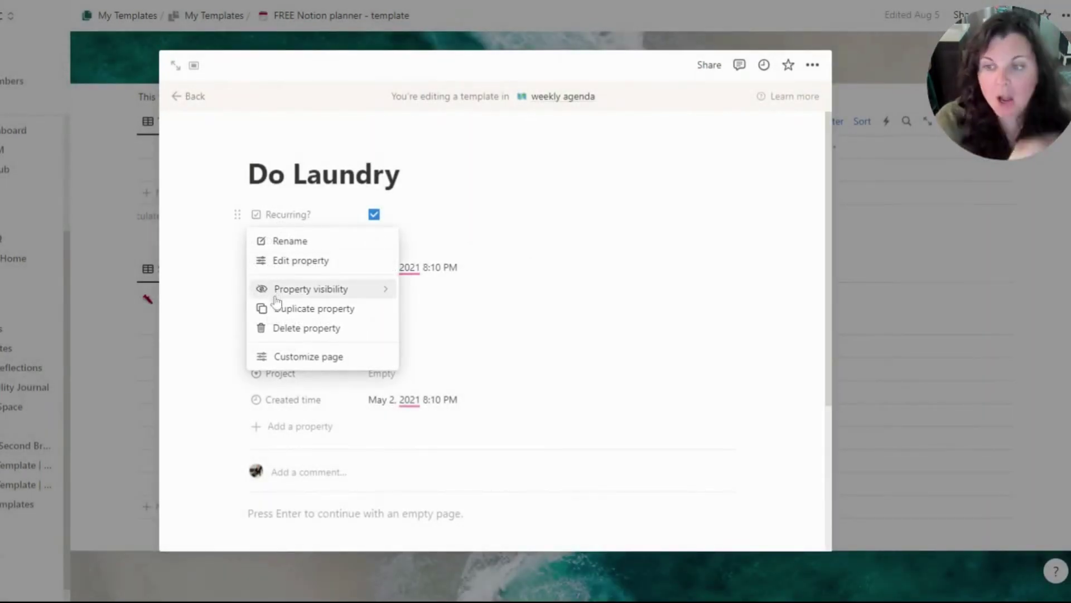
pyautogui.click(286, 328)
pyautogui.click(555, 307)
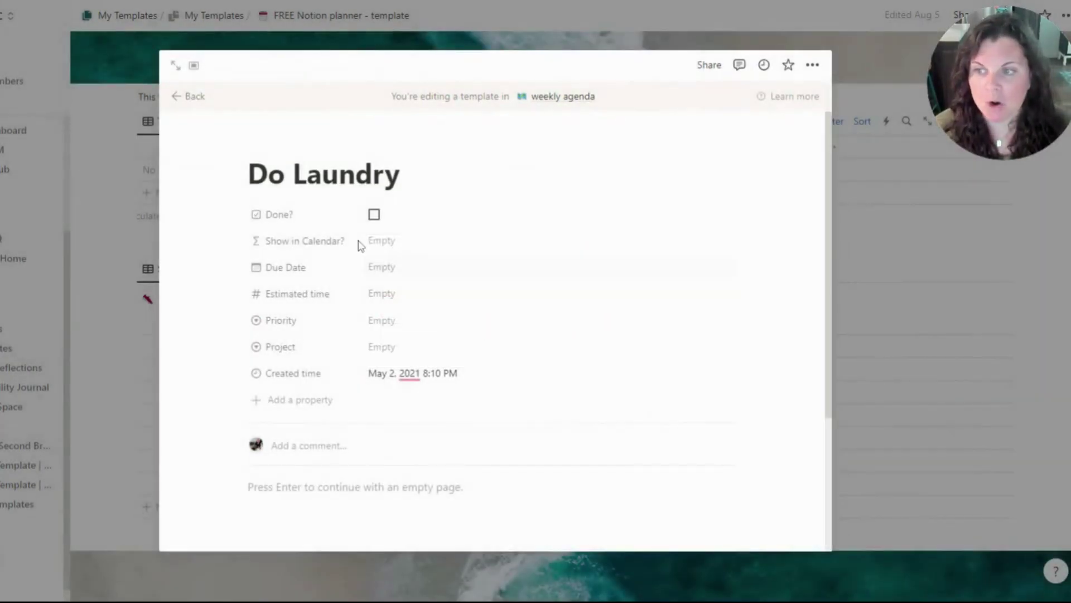
# - Delete the Show in Calendar? and Created time properties from the template
pyautogui.click(331, 243)
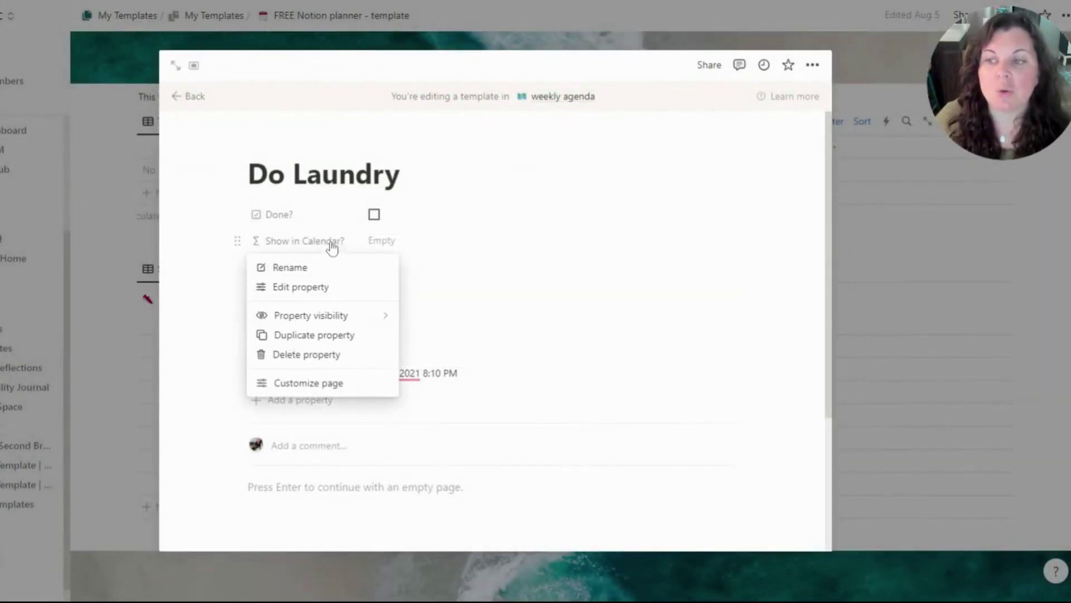
pyautogui.click(325, 353)
pyautogui.click(502, 311)
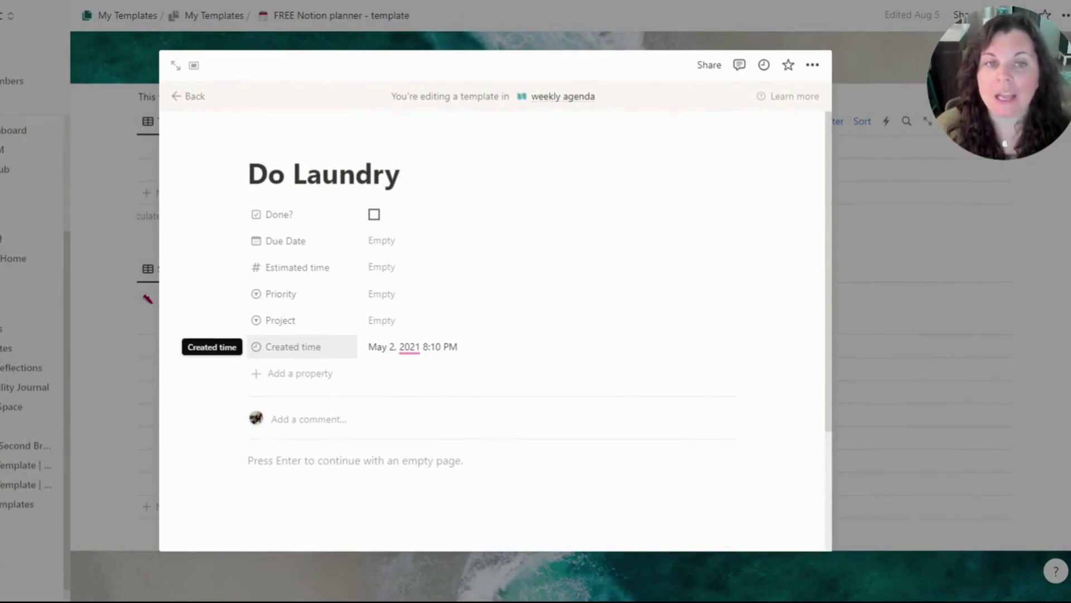
pyautogui.click(276, 348)
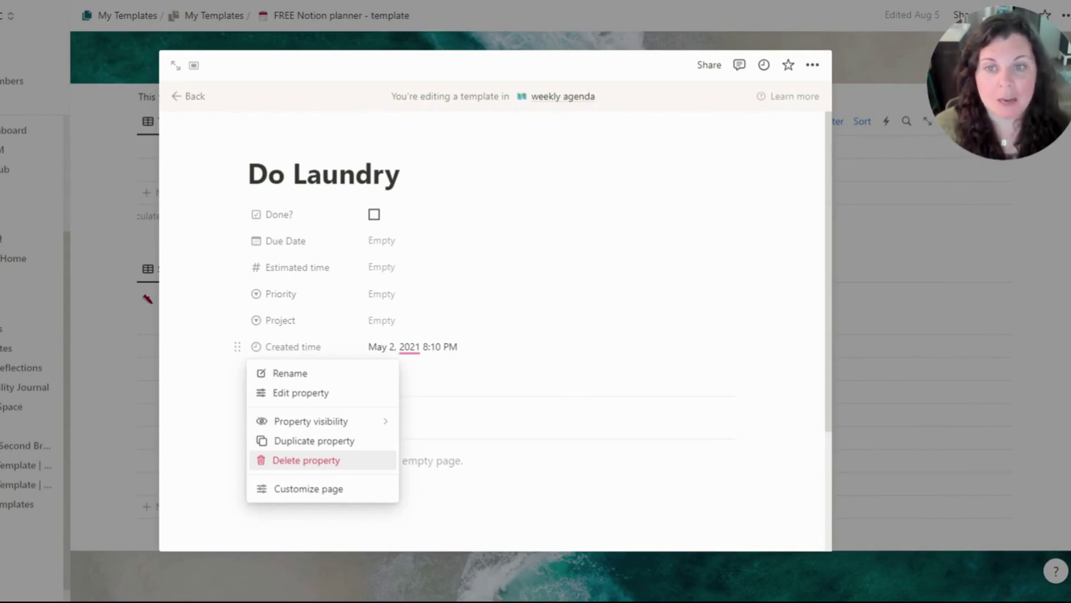
pyautogui.click(322, 461)
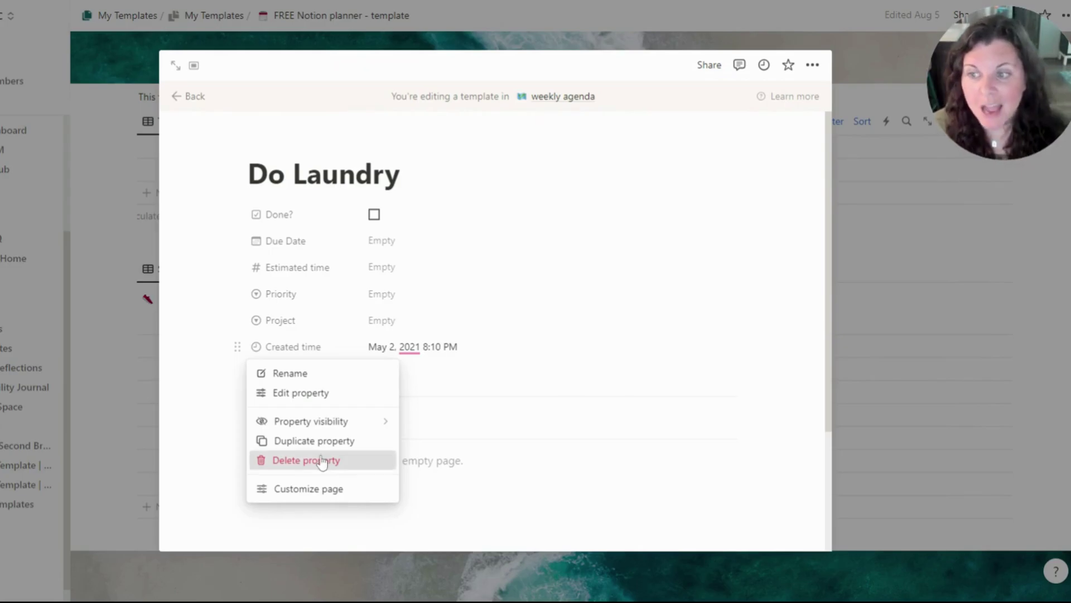
pyautogui.click(508, 319)
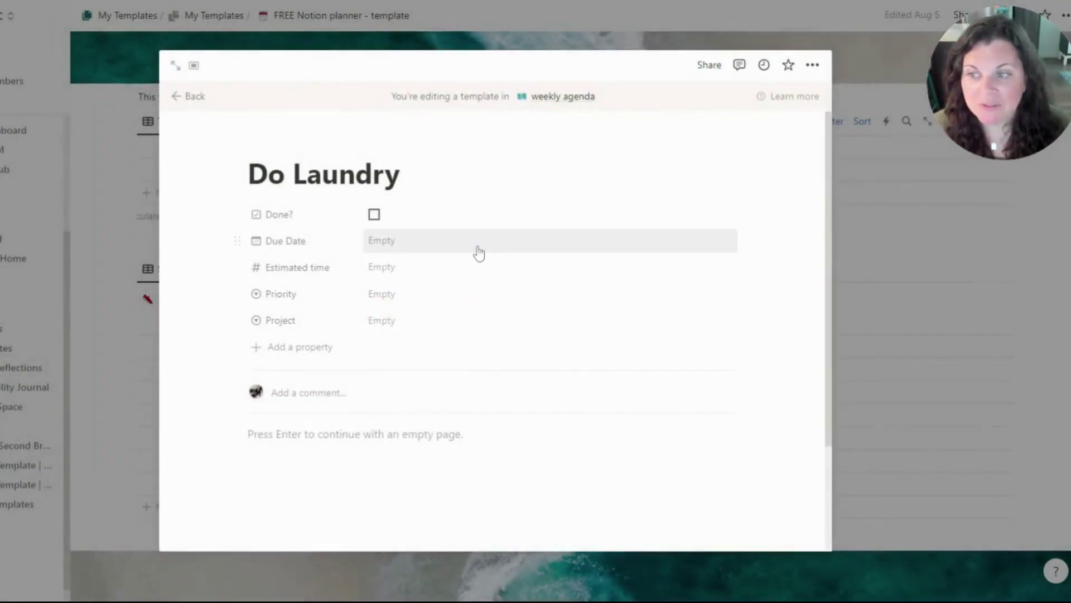
# - Make the Do Laundry template's Due Date default to the relative Today value
pyautogui.click(379, 246)
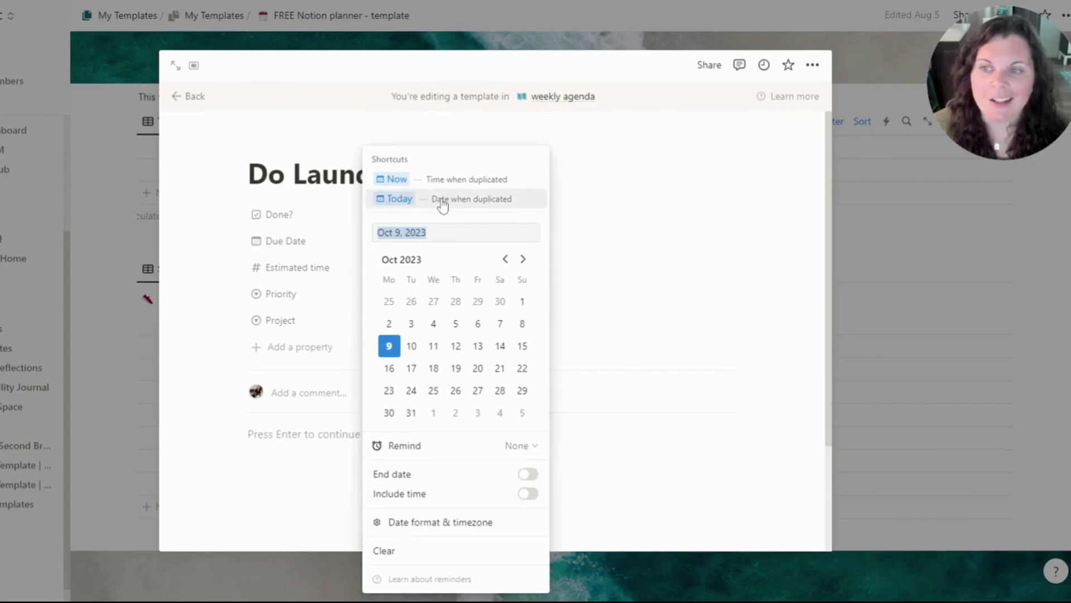
pyautogui.click(406, 199)
pyautogui.click(403, 241)
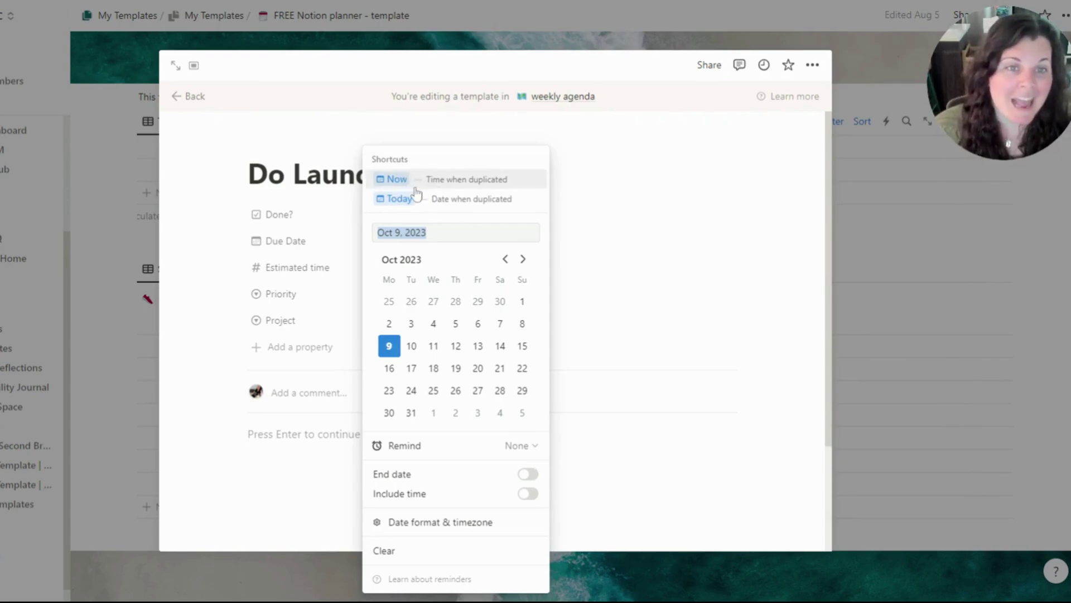
pyautogui.click(447, 206)
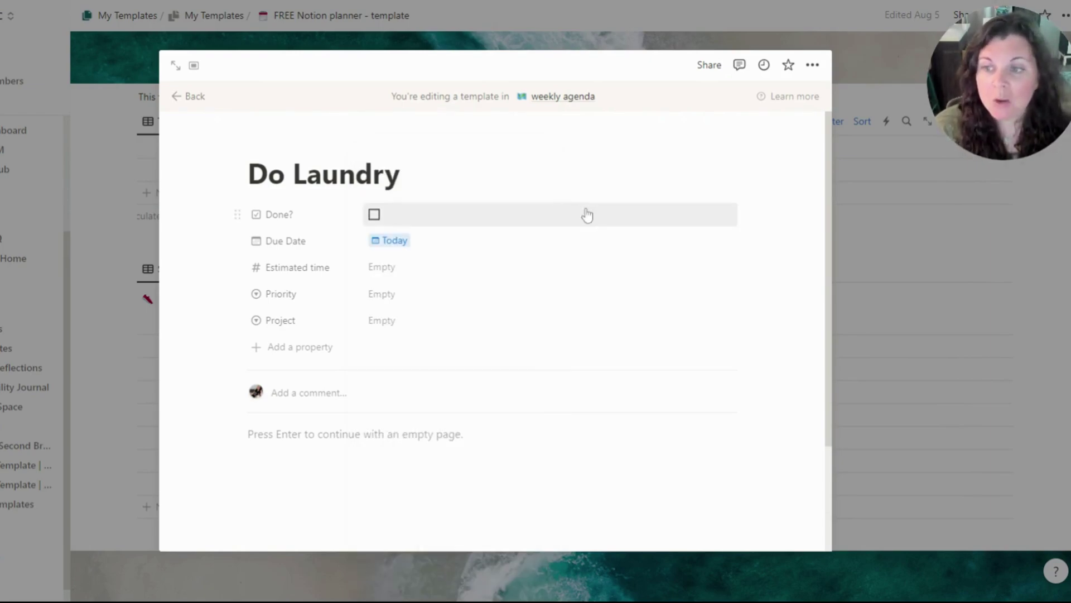
# - Leave the template editor and return to the planner page
pyautogui.click(190, 97)
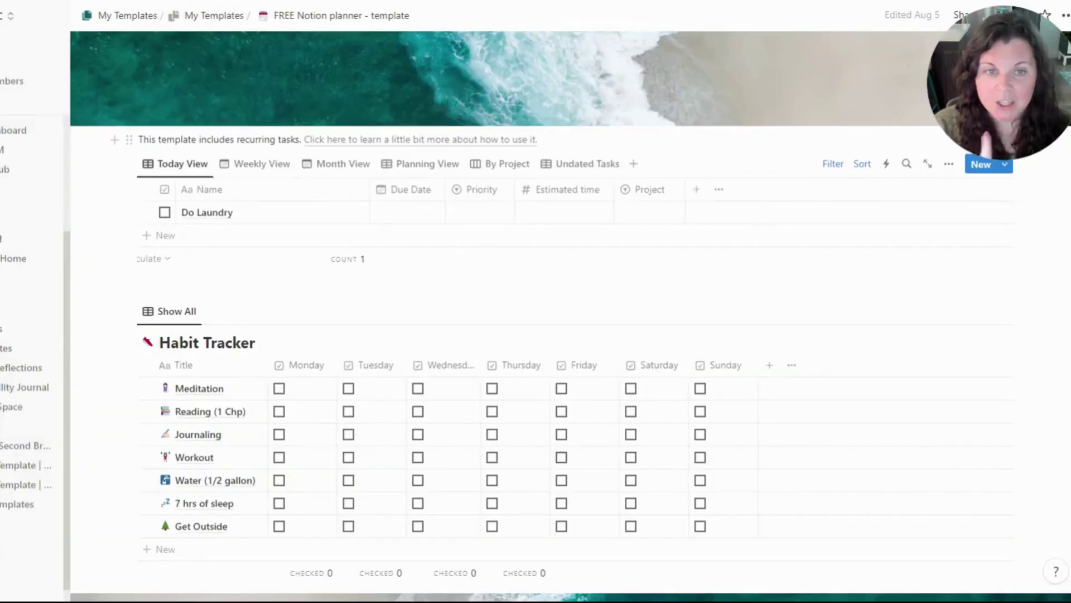
pyautogui.moveTo(976, 98); pyautogui.dragTo(978, 326)
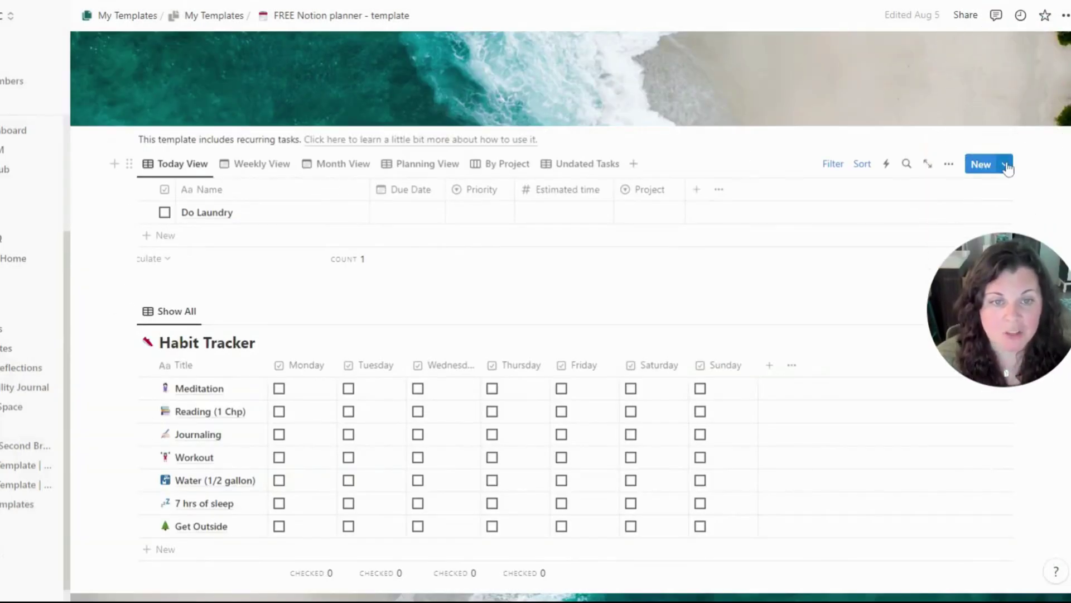
pyautogui.scroll(-4, 558, 335)
pyautogui.scroll(3, 558, 335)
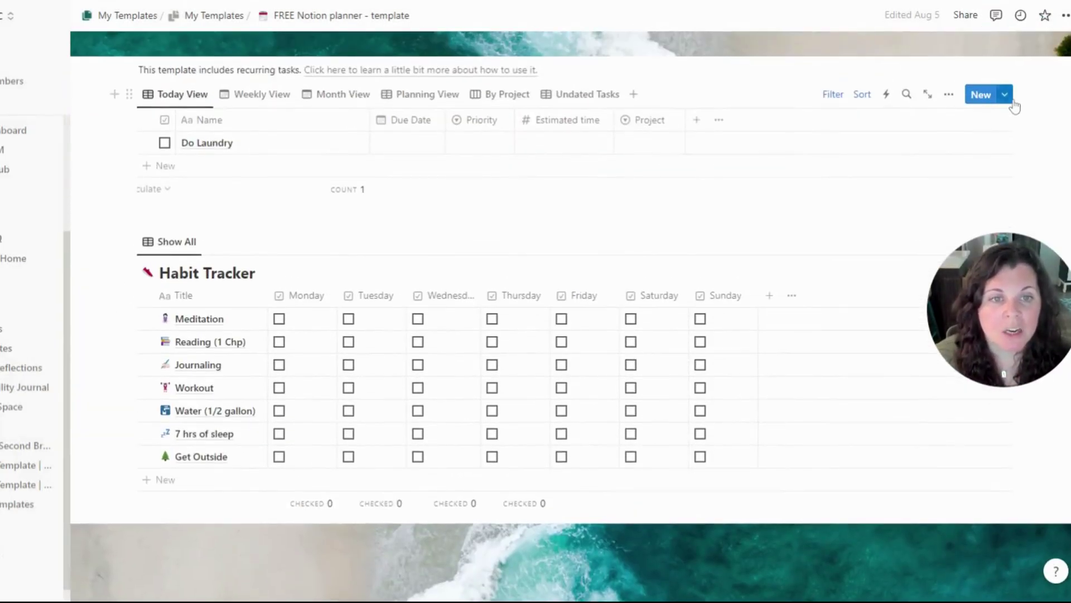
# - Show the new-task template list and open the Do Laundry template's options menu
pyautogui.click(1004, 94)
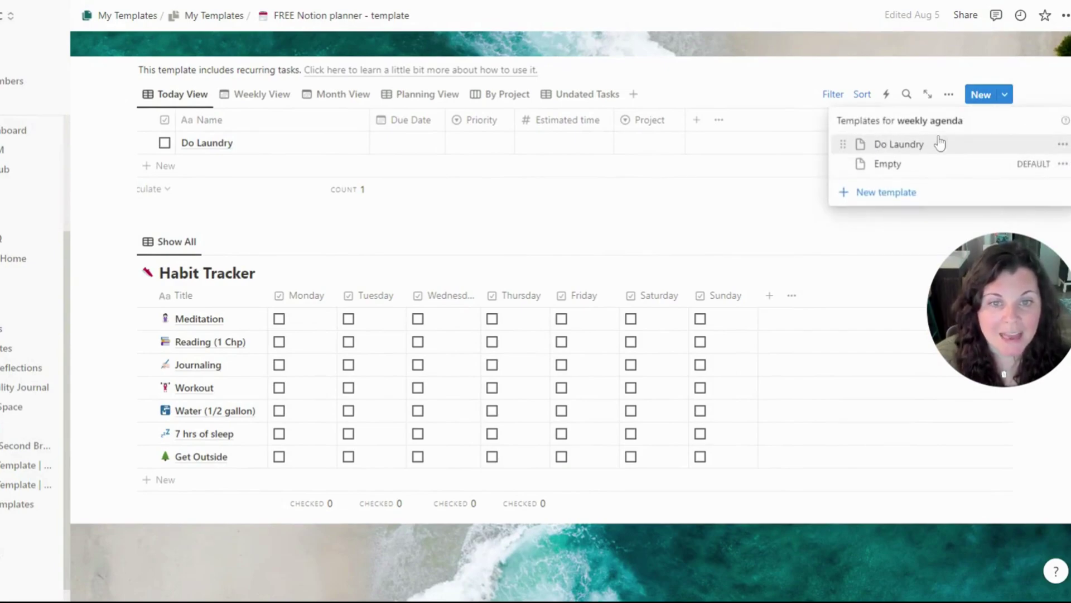
pyautogui.click(1063, 146)
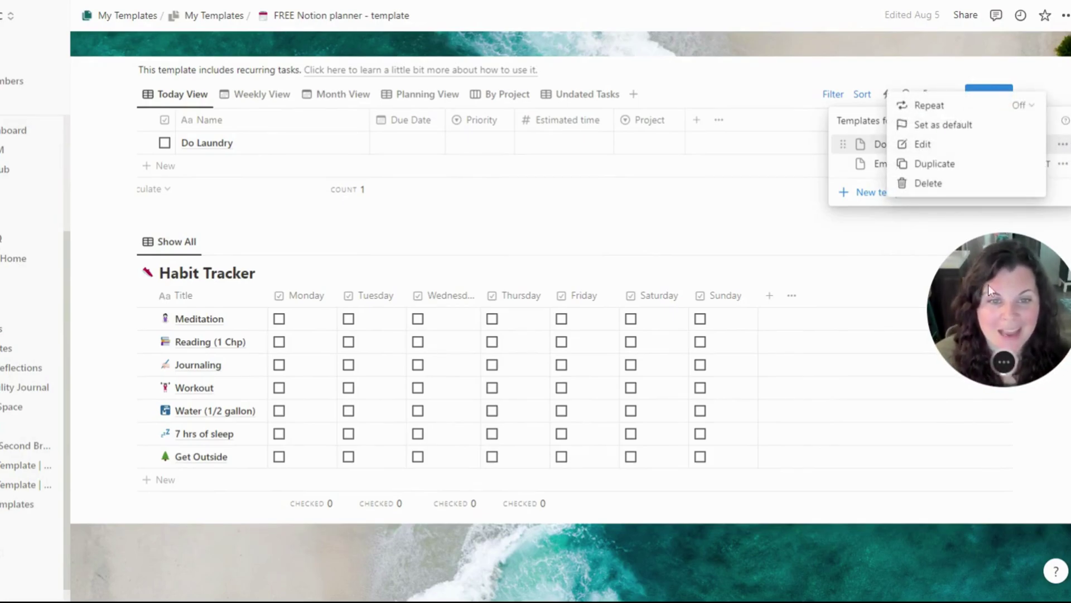
pyautogui.moveTo(990, 290); pyautogui.dragTo(989, 62)
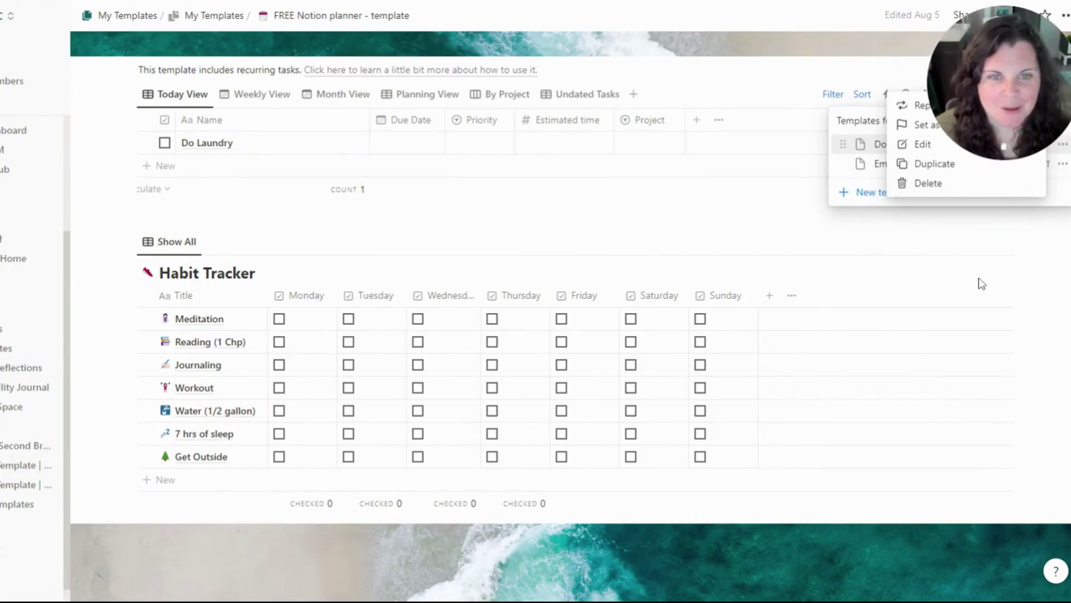
pyautogui.click(852, 274)
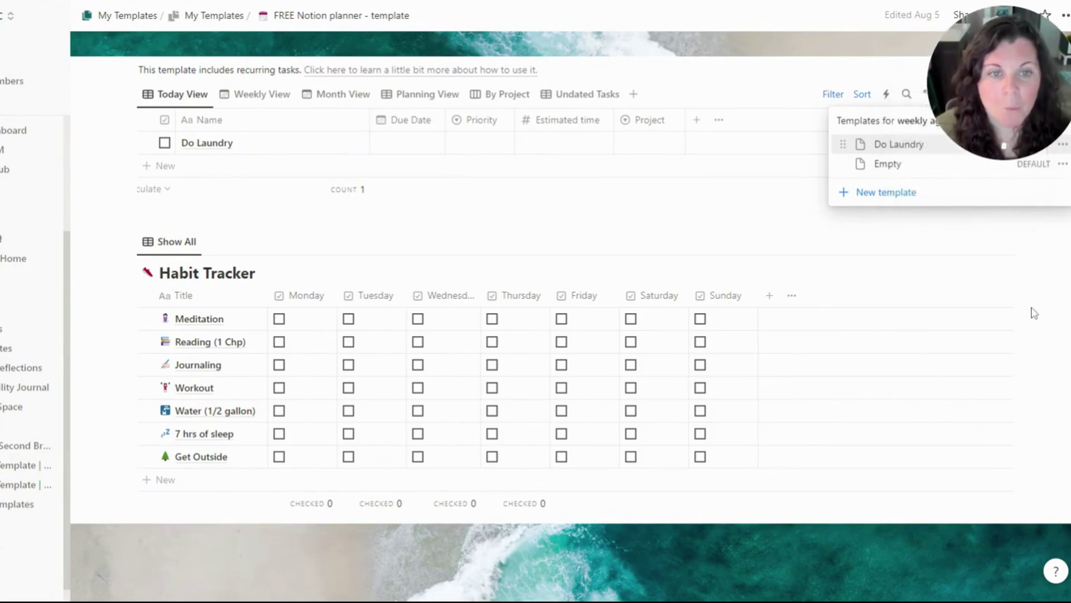
pyautogui.click(770, 212)
pyautogui.scroll(5, 684, 236)
pyautogui.scroll(-2, 971, 306)
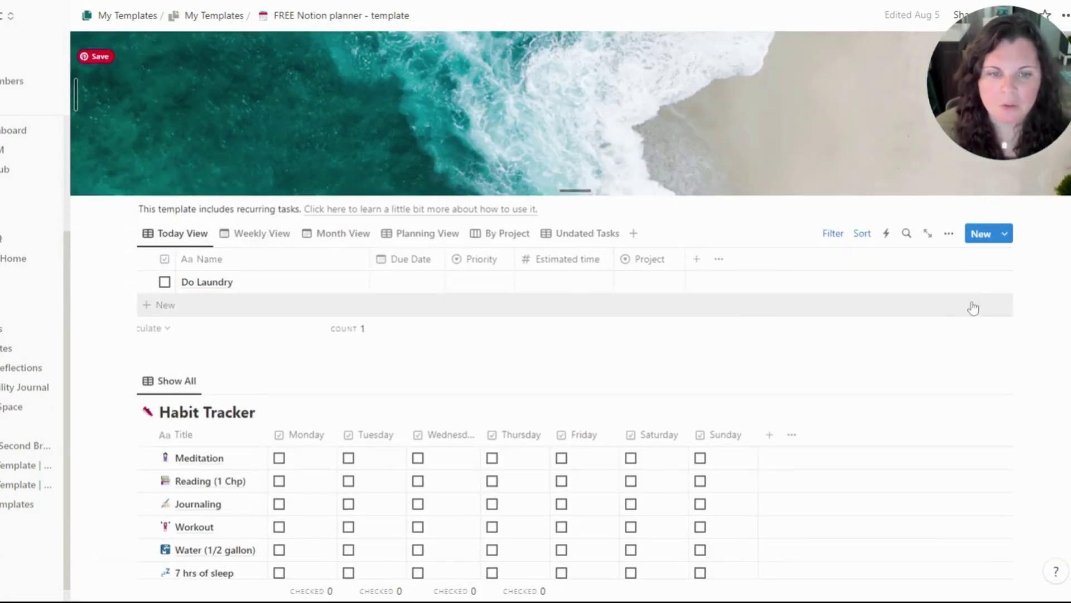
pyautogui.scroll(1, 971, 324)
pyautogui.click(1014, 307)
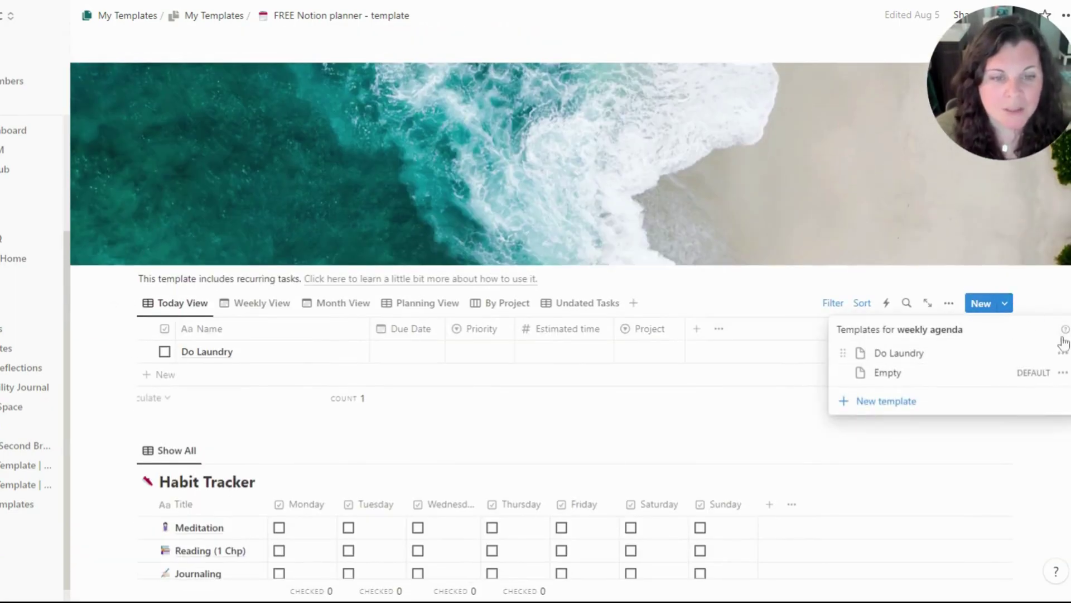
pyautogui.click(1063, 354)
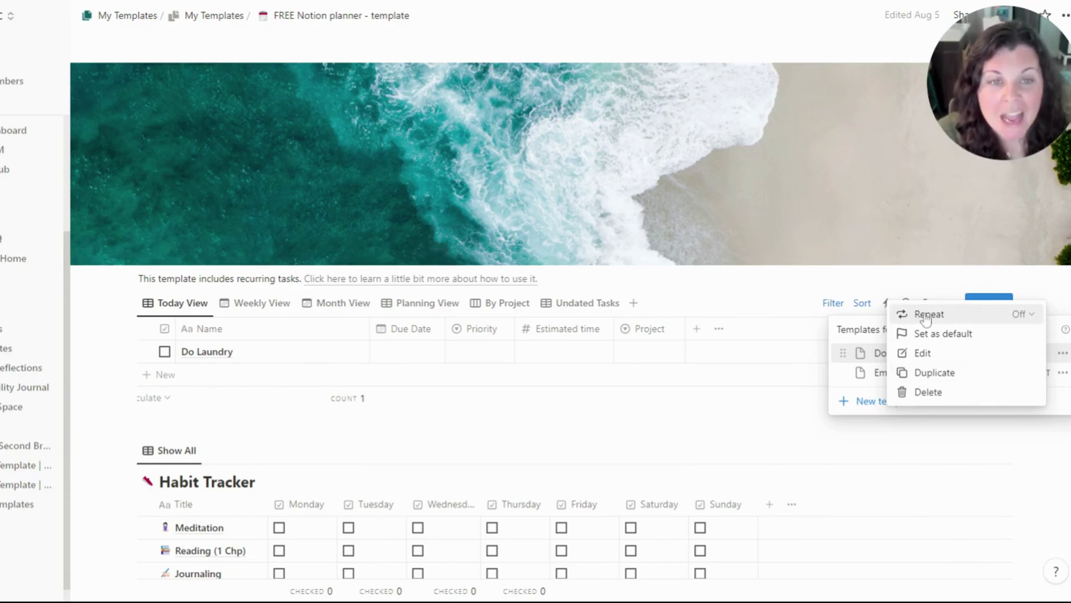
# - Set Do Laundry to repeat every day, every 1 day, starting Mon, Oct 9, 2023
pyautogui.click(1021, 315)
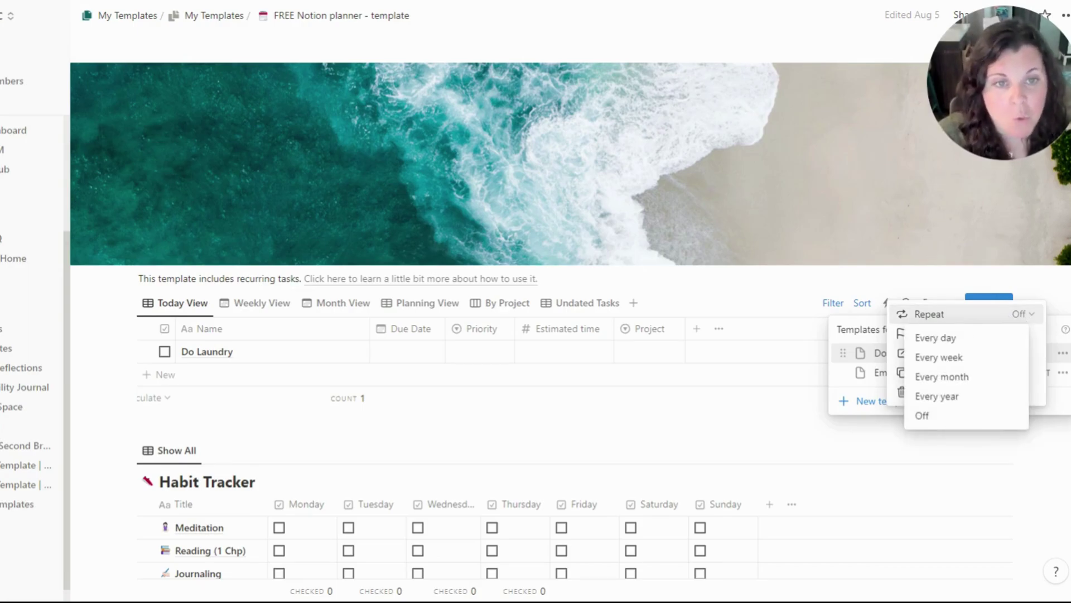
pyautogui.click(978, 340)
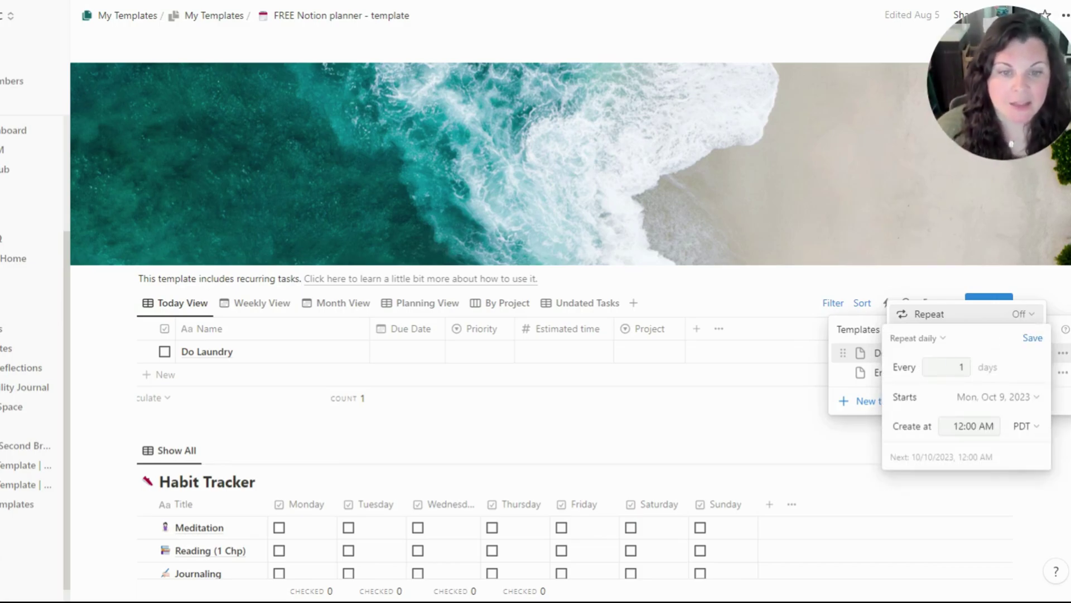
pyautogui.doubleClick(961, 367)
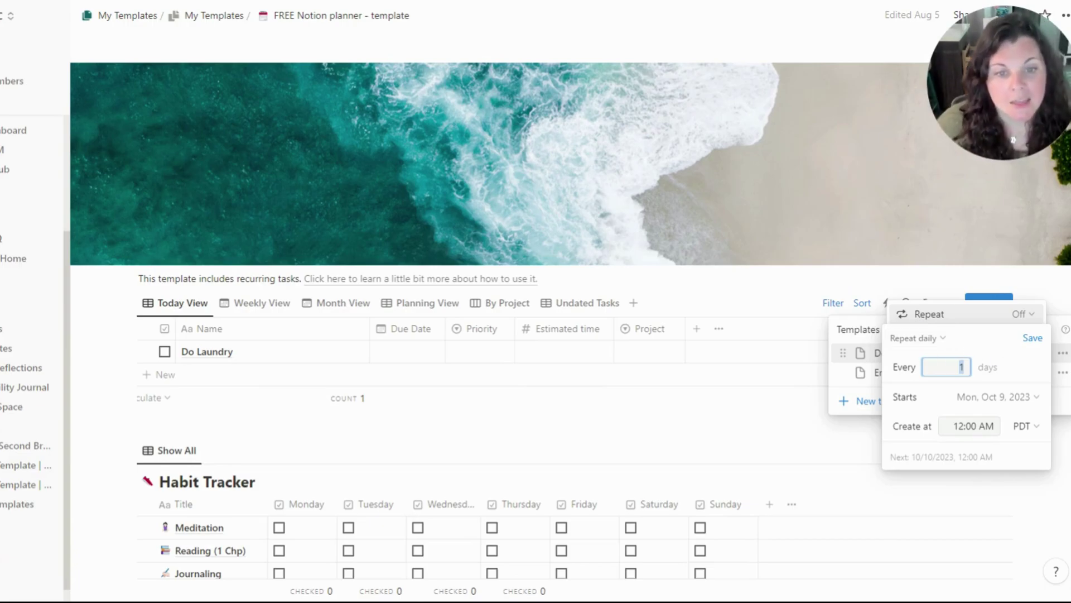
pyautogui.click(994, 396)
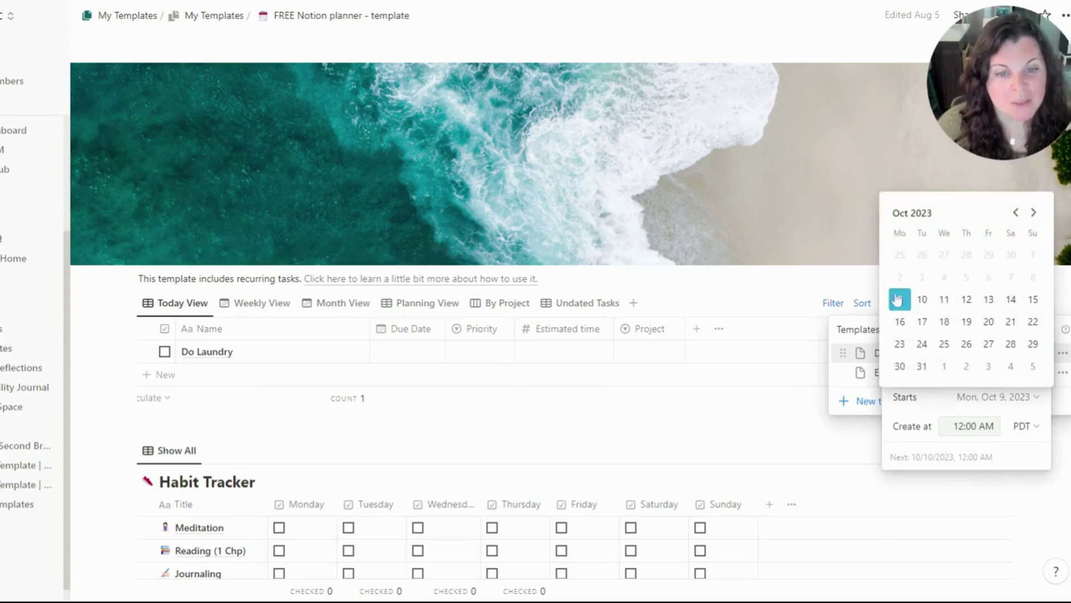
pyautogui.click(905, 402)
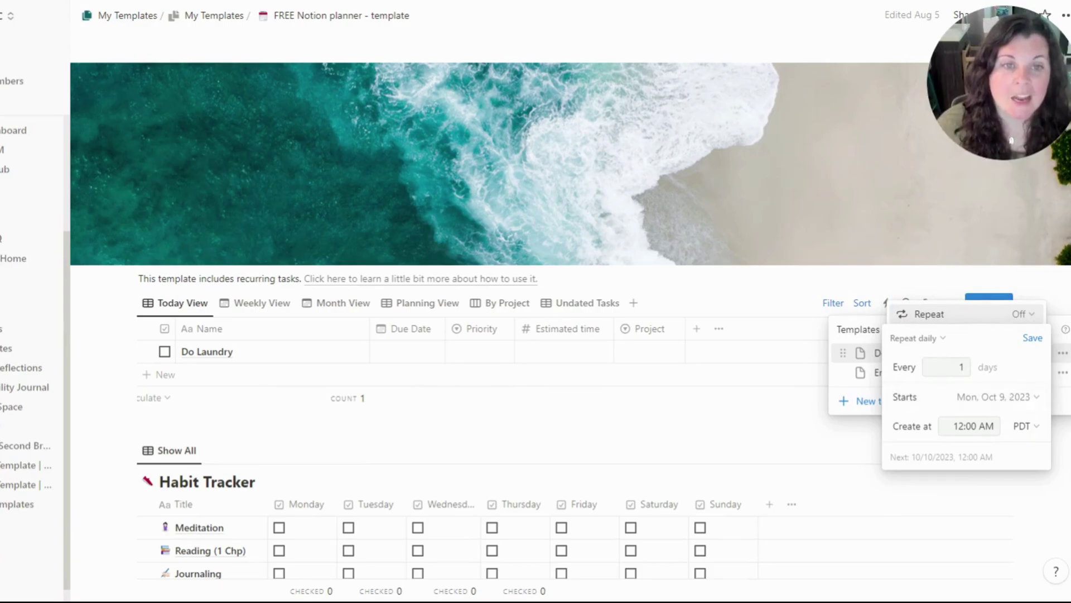
# - Switch the repeat to weekly, adding then removing Thursday as a repeat day
pyautogui.click(921, 338)
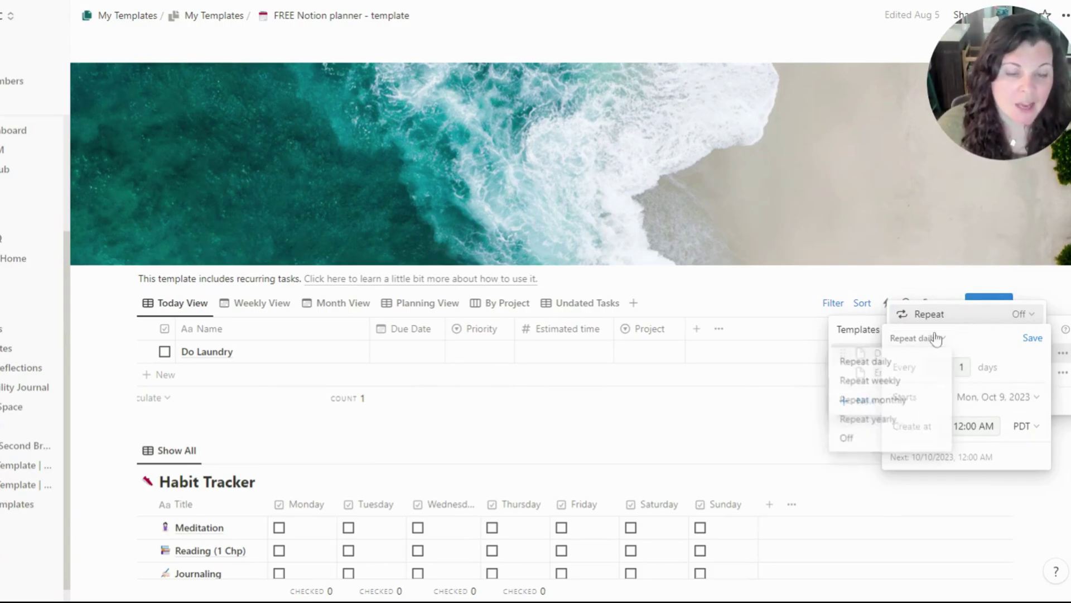
pyautogui.click(898, 382)
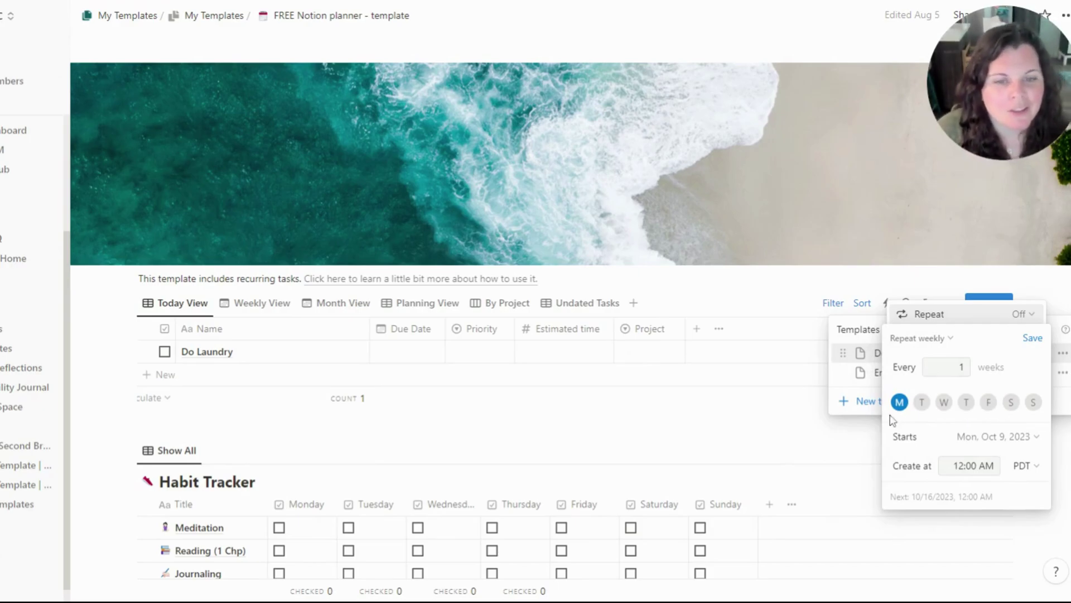
pyautogui.click(967, 403)
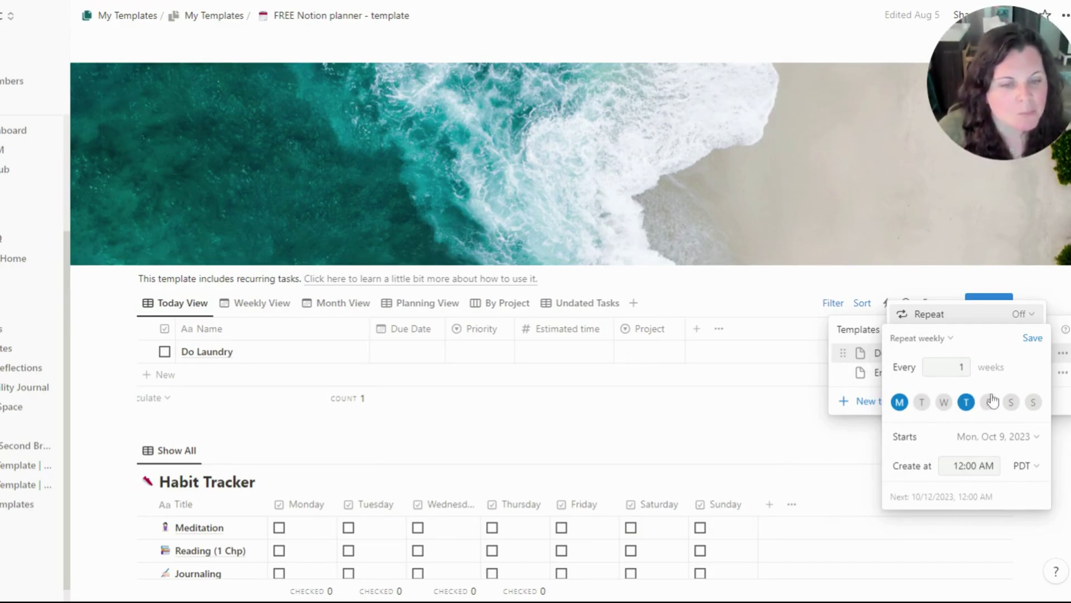
pyautogui.click(966, 403)
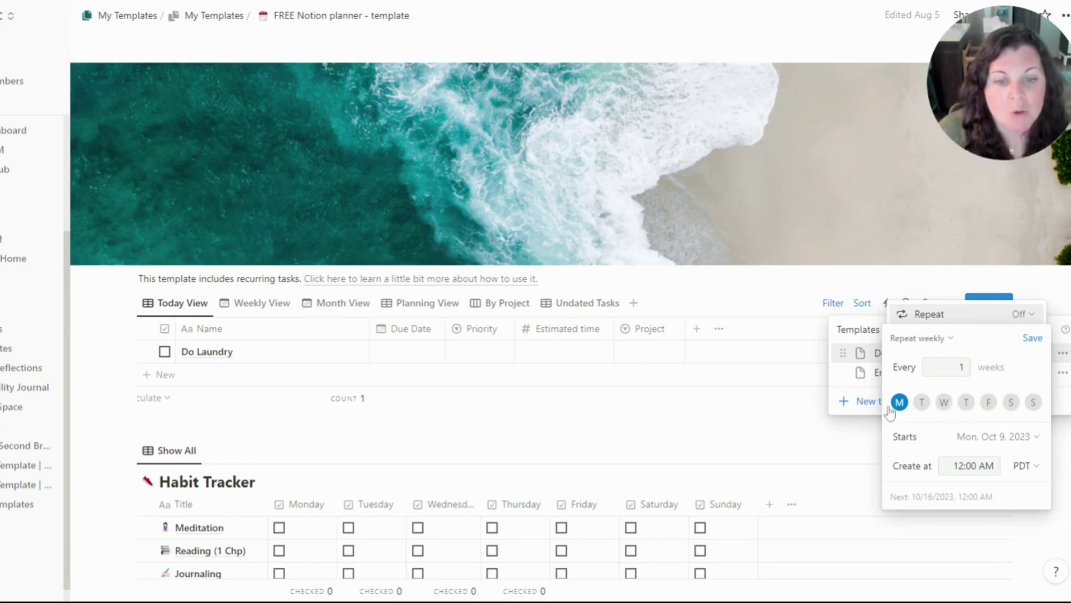
pyautogui.click(962, 367)
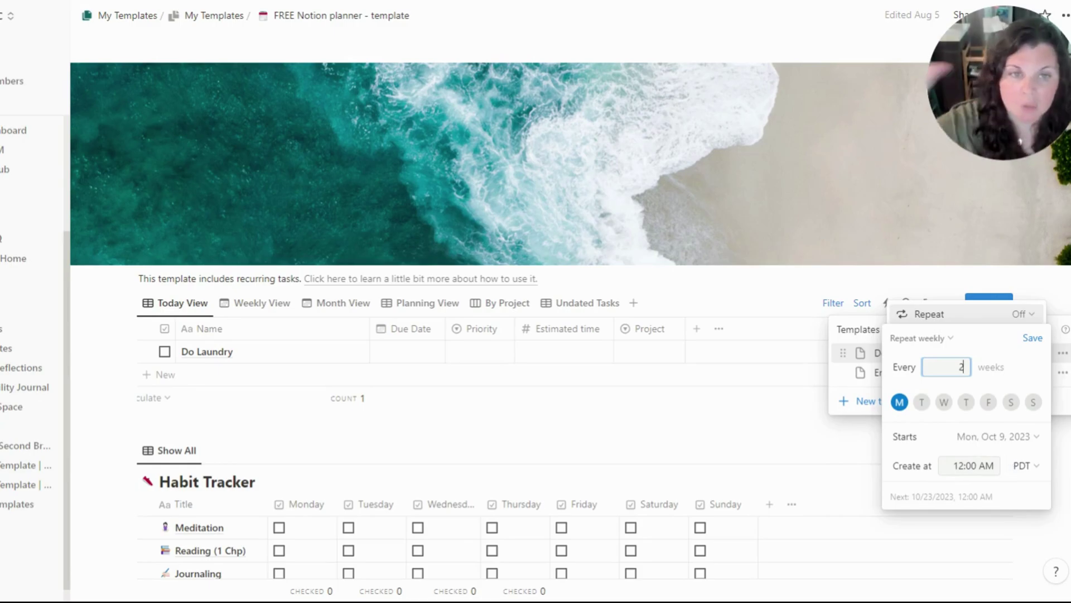
# - Switch the repeat to monthly with an interval of 2 months
pyautogui.click(943, 339)
pyautogui.click(919, 401)
pyautogui.click(961, 367)
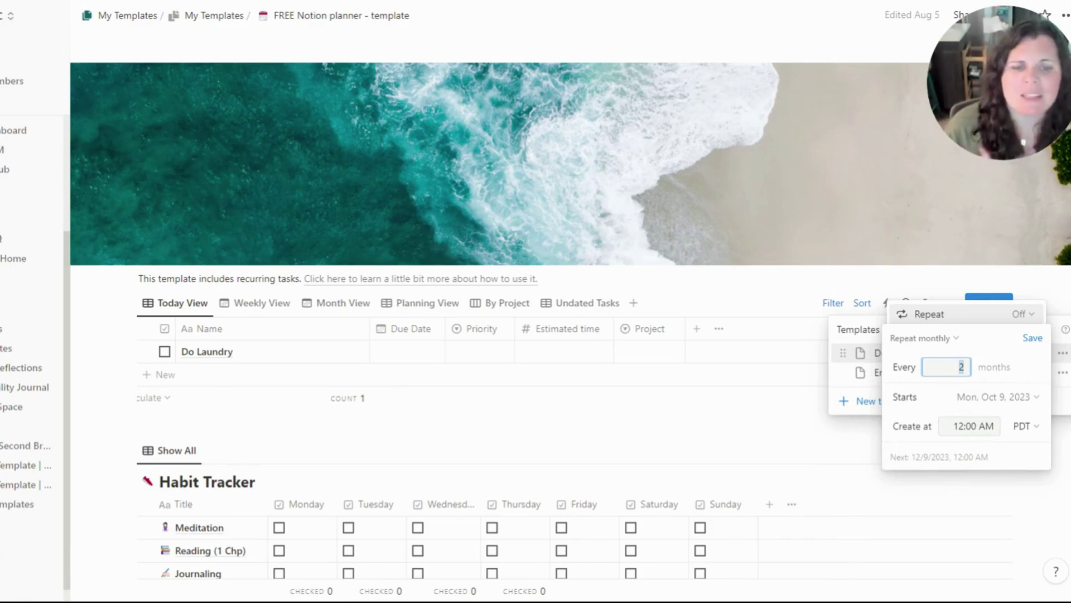
pyautogui.press('Return')
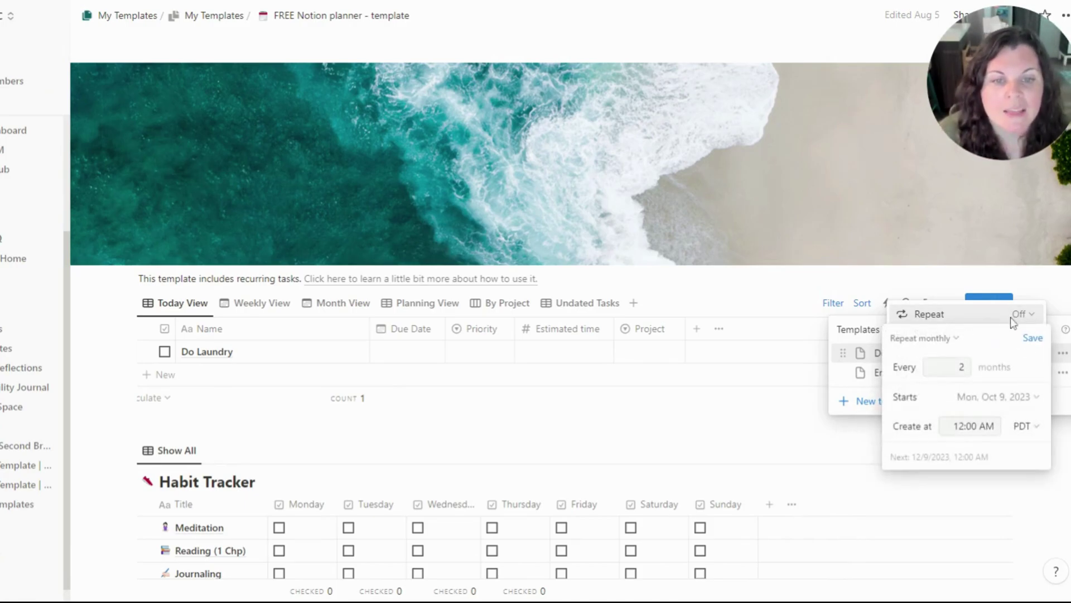
# - Save the repeat as every 1 year, then recheck the repeat settings
pyautogui.click(924, 338)
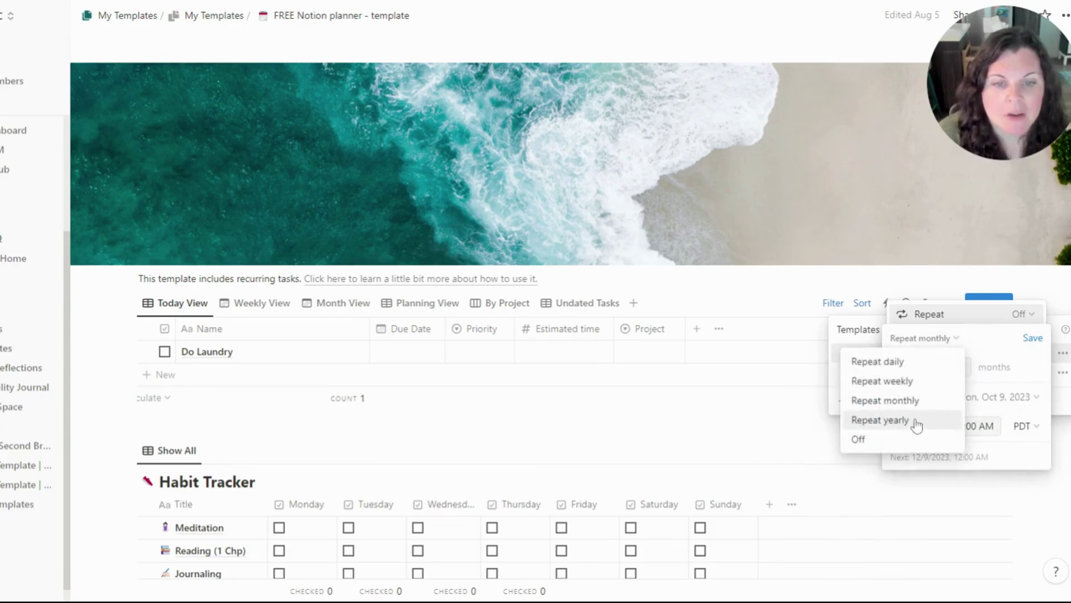
pyautogui.click(916, 418)
pyautogui.click(980, 371)
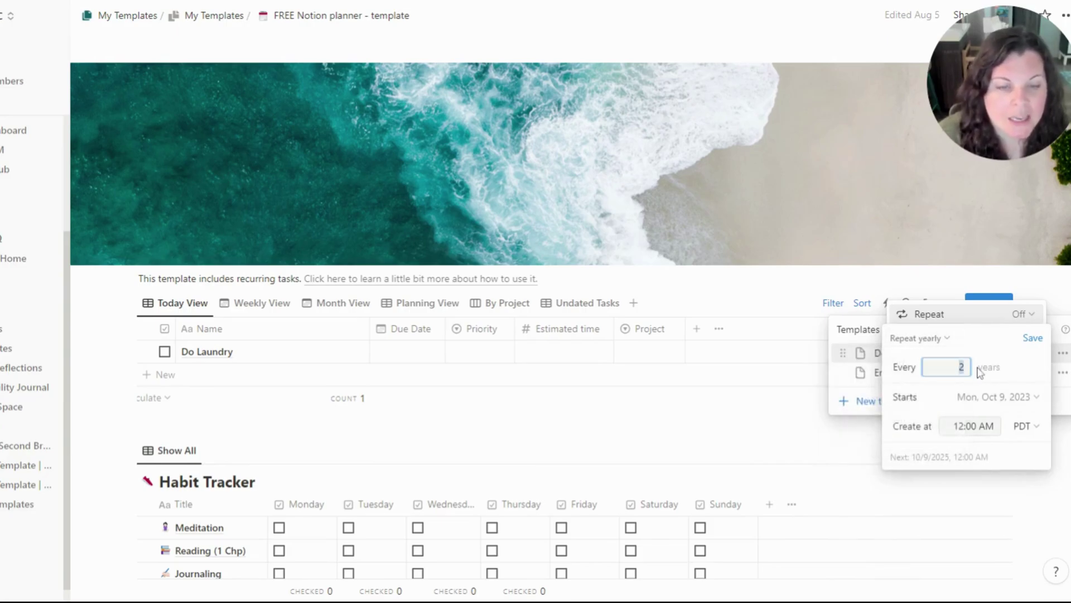
pyautogui.write('1')
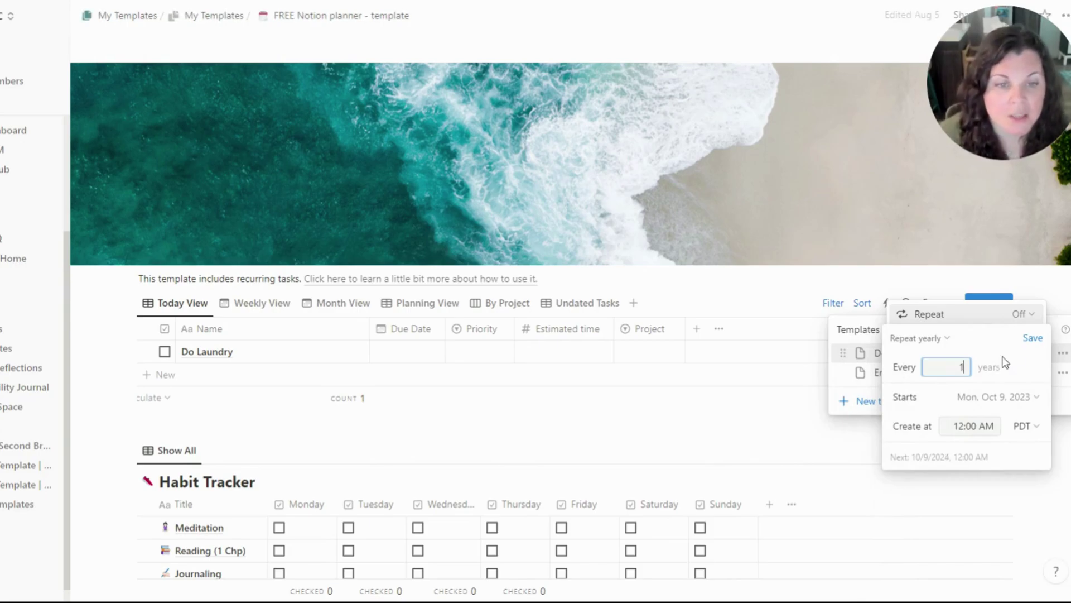
pyautogui.click(1032, 338)
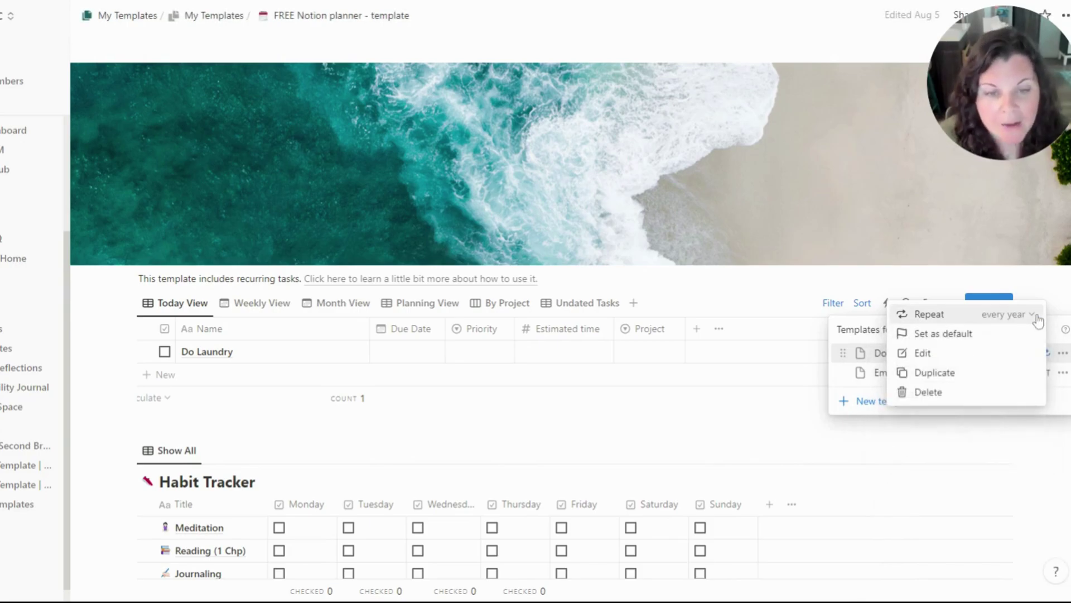
pyautogui.click(1037, 317)
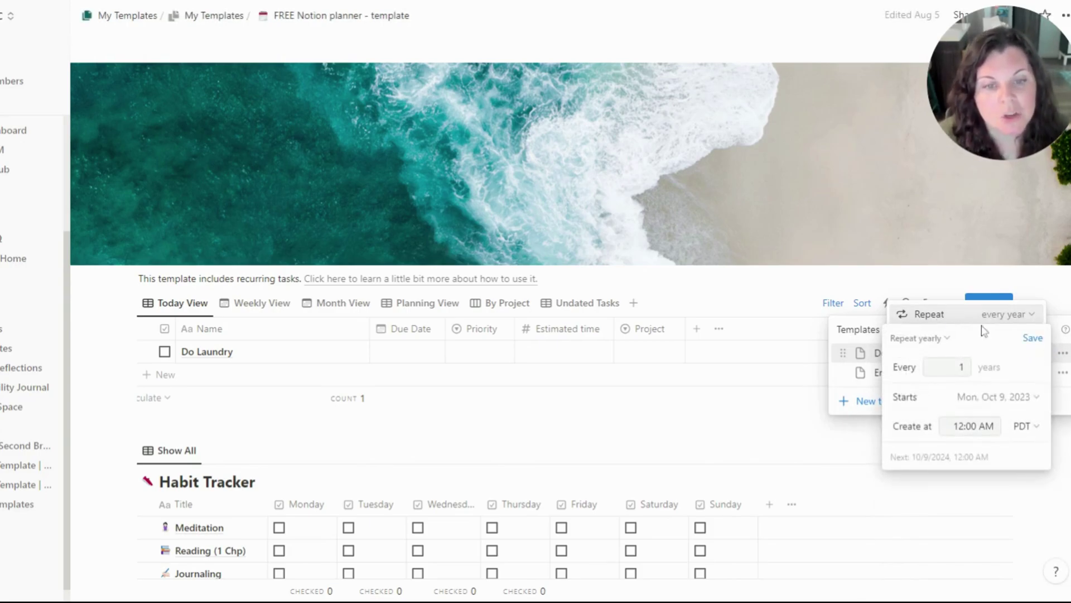
pyautogui.click(950, 318)
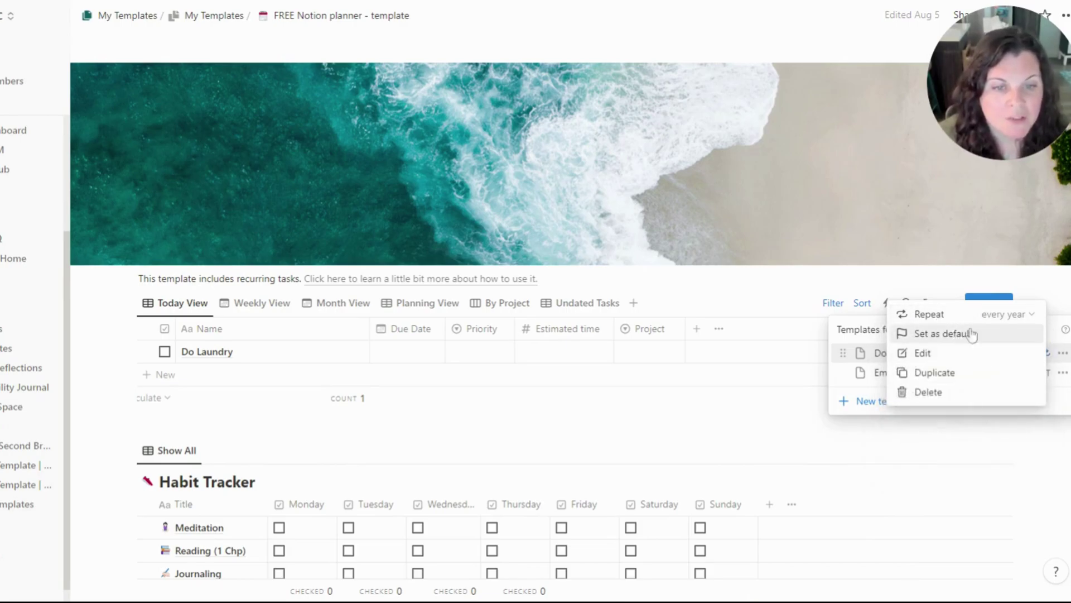
# - Open the Do Laundry template to review its contents, then reopen the weekly agenda template list
pyautogui.click(869, 334)
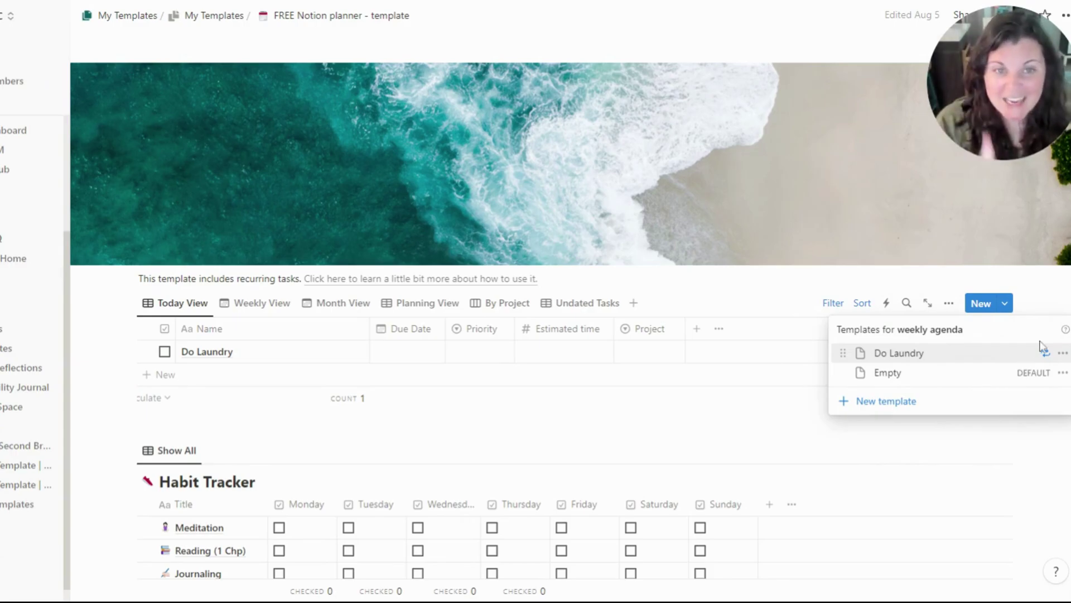
pyautogui.click(1063, 353)
pyautogui.click(918, 352)
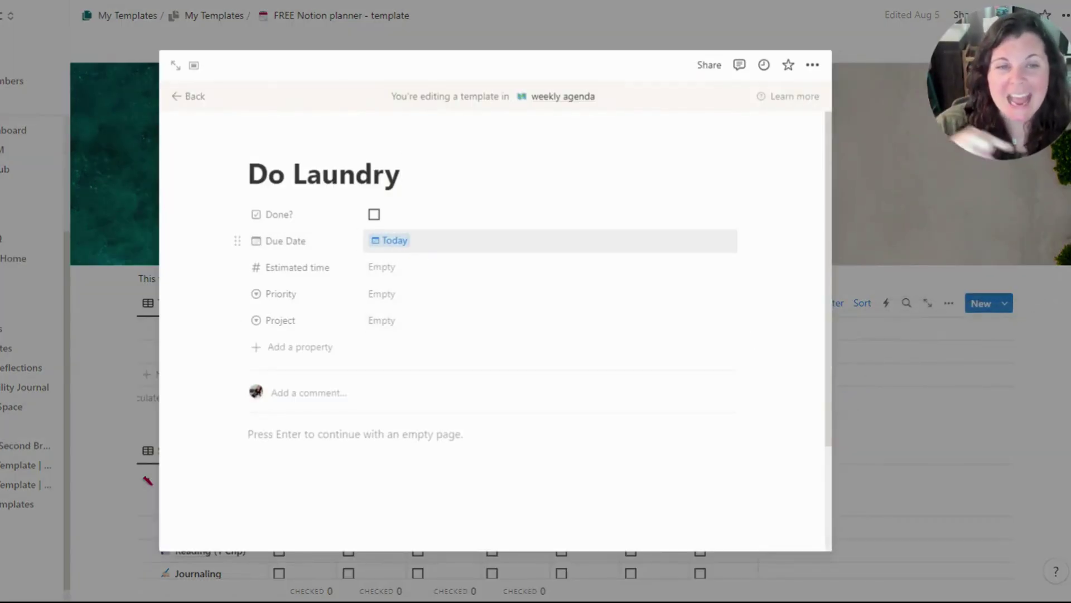
pyautogui.click(878, 342)
pyautogui.click(1005, 305)
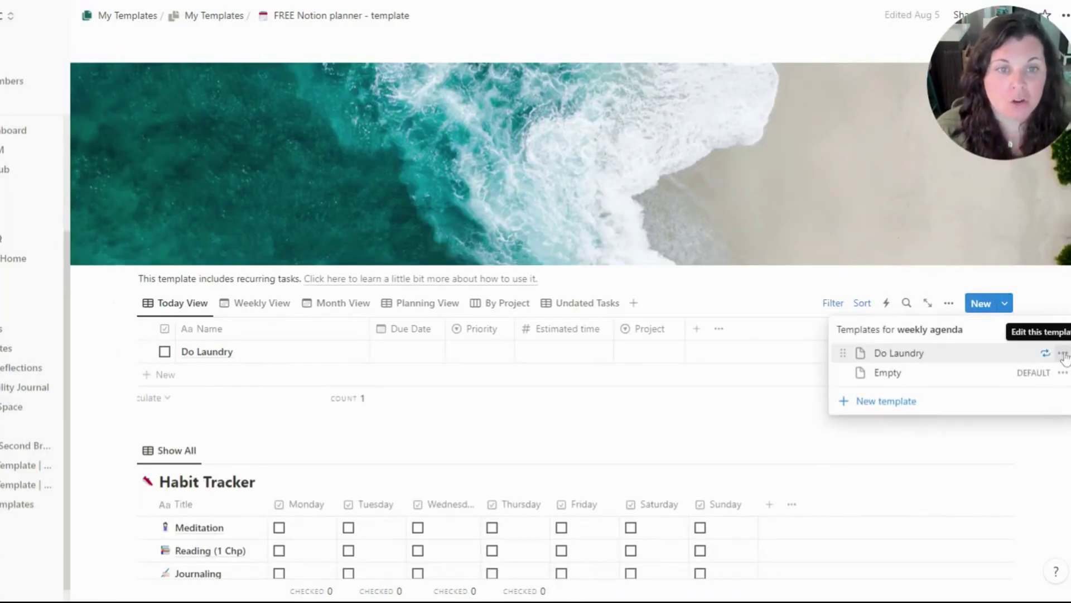
# - Create a new weekly agenda template titled 'Check Mail'
pyautogui.click(881, 402)
pyautogui.write('Check Mail')
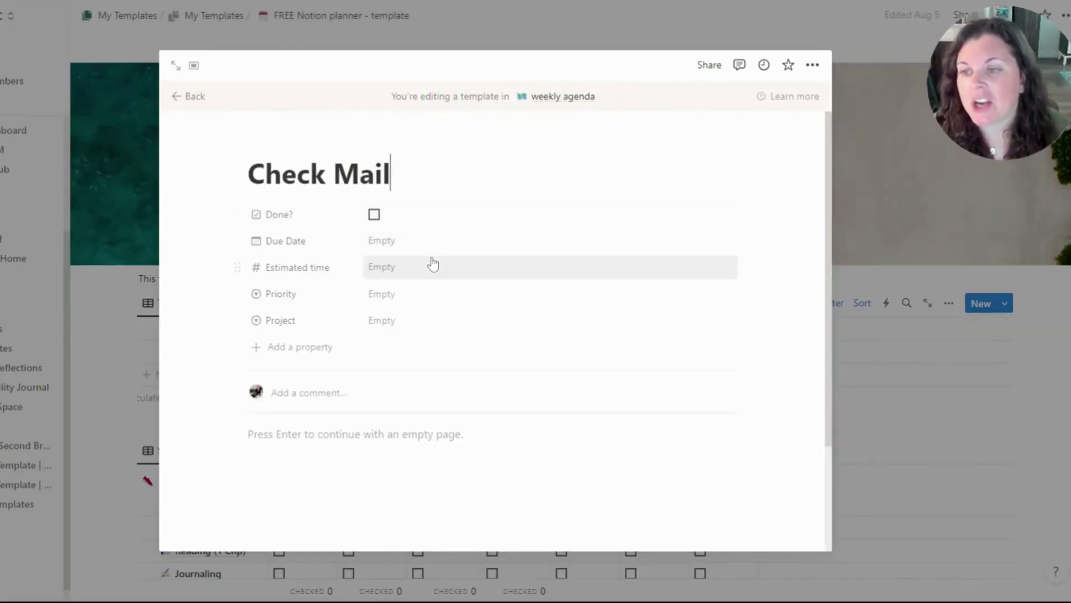
pyautogui.click(425, 240)
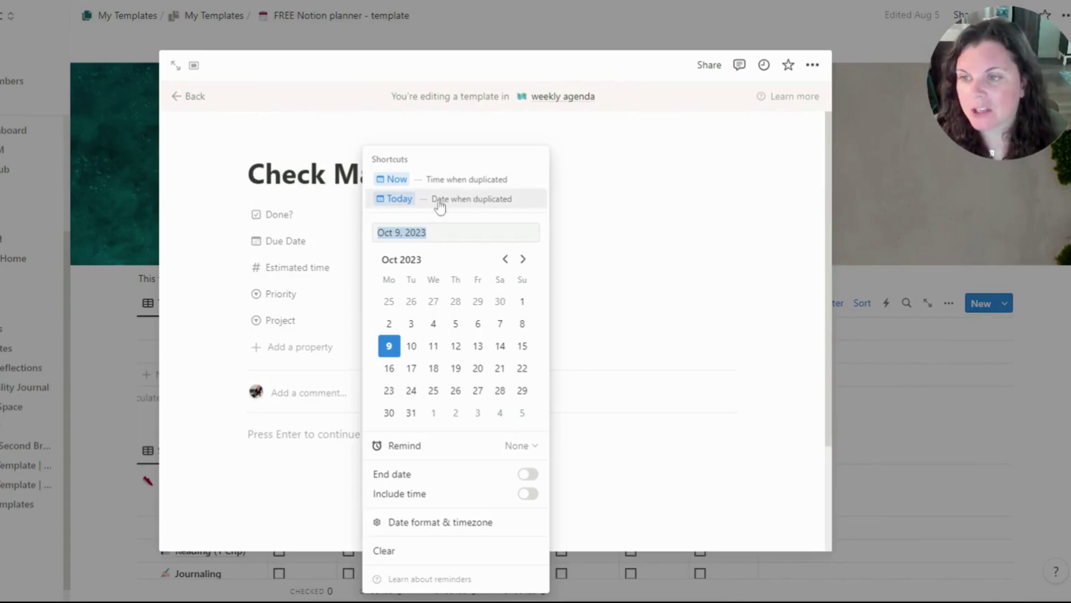
pyautogui.press('Escape')
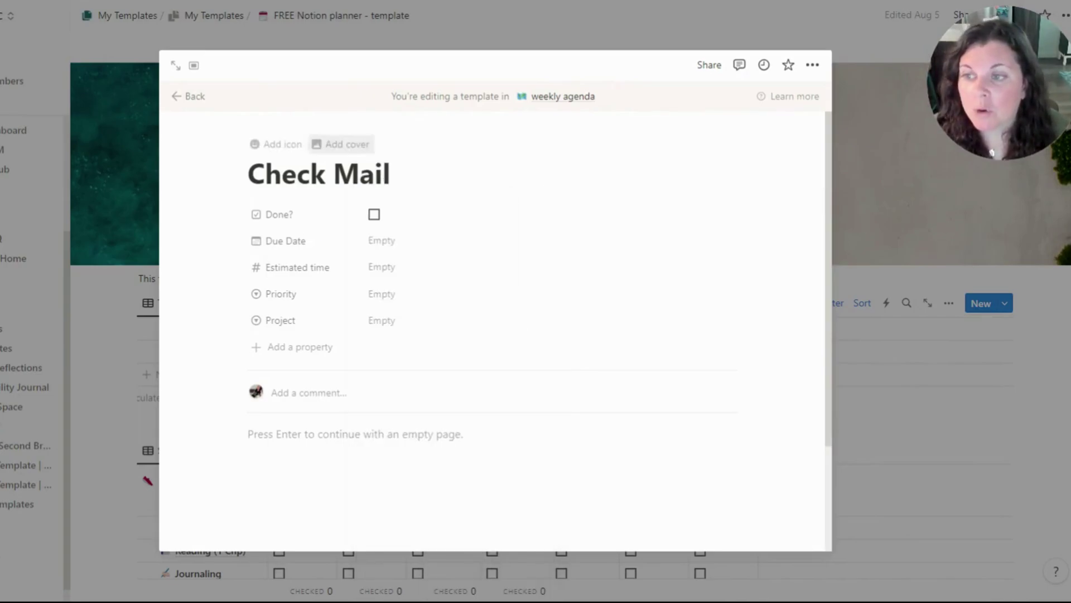
# - Give Check Mail a black paper-airplane icon found by searching 'mail'
pyautogui.click(276, 144)
pyautogui.click(280, 212)
pyautogui.write('mail')
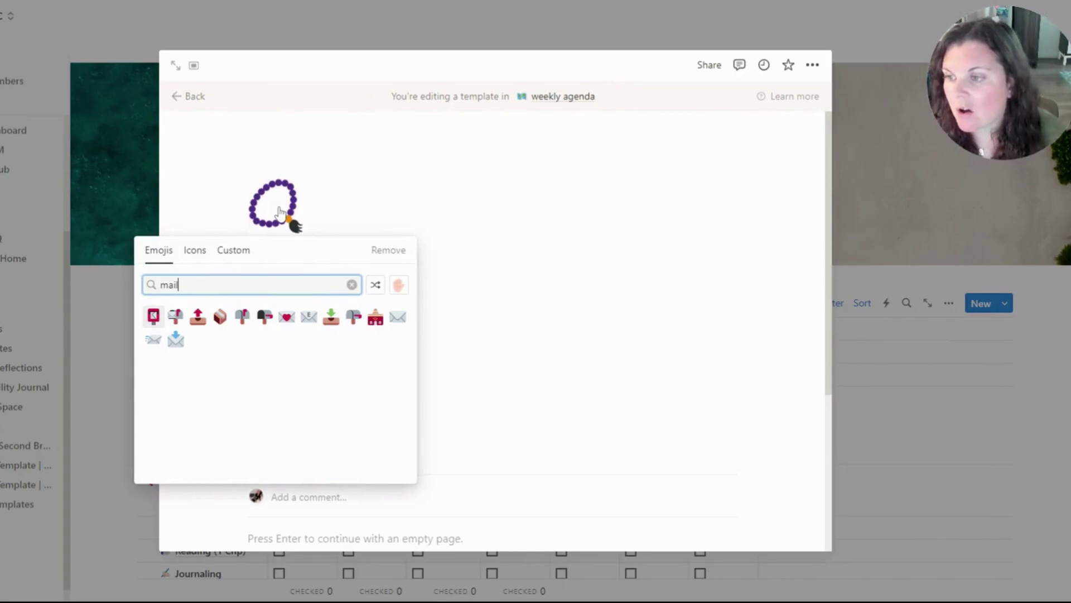
pyautogui.click(194, 250)
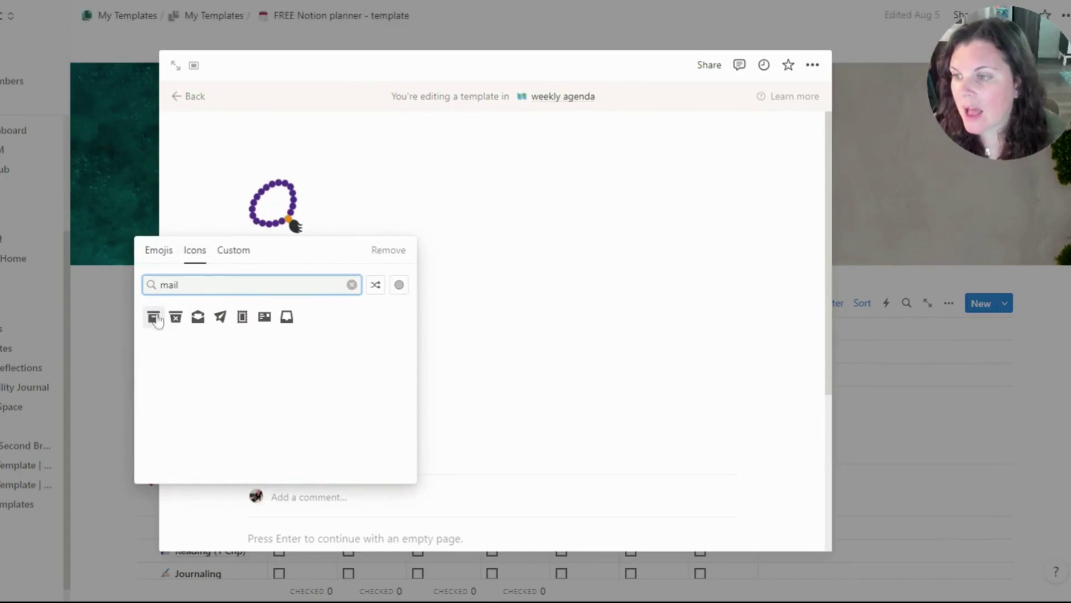
pyautogui.click(220, 317)
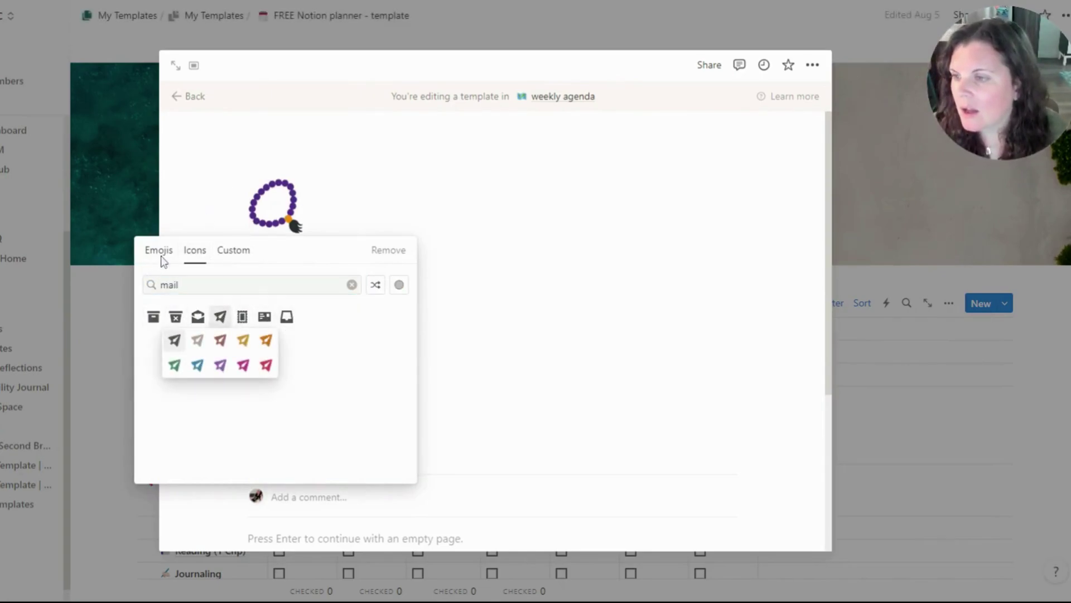
pyautogui.click(174, 341)
# - Set Check Mail's Due Date to Today and close the template editor
pyautogui.click(375, 347)
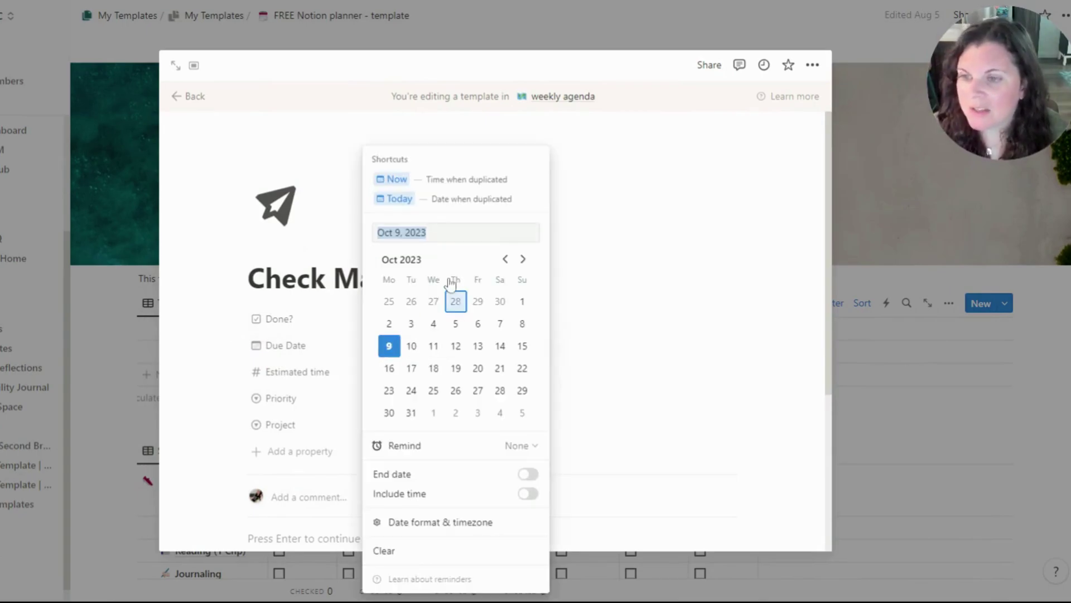
pyautogui.click(468, 200)
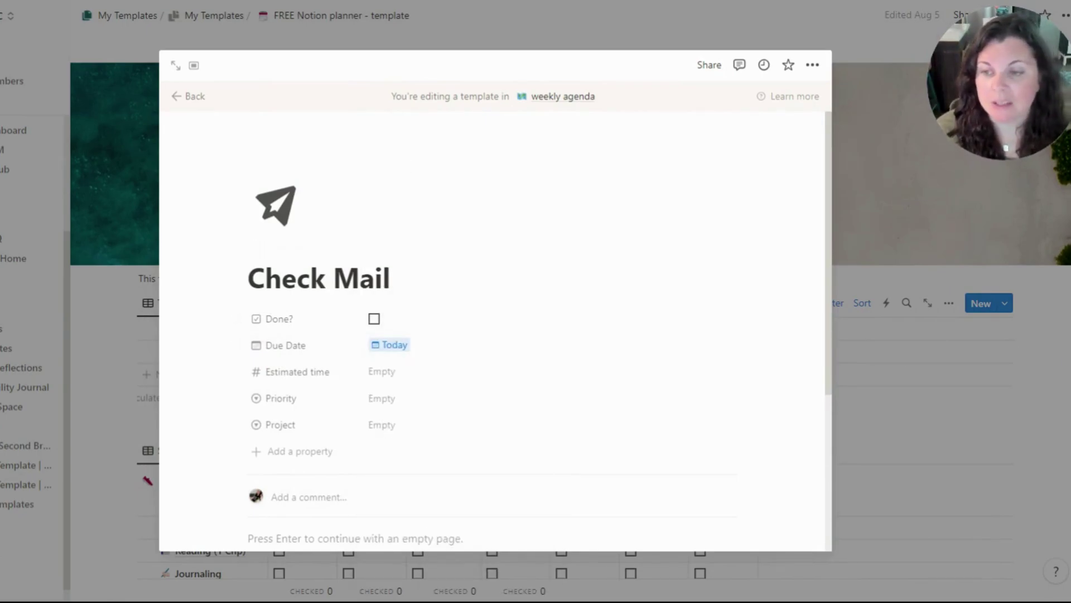
pyautogui.click(1016, 343)
pyautogui.click(1004, 303)
# - Save Check Mail's repeat as every 1 week on Saturday instead of Monday
pyautogui.click(1057, 373)
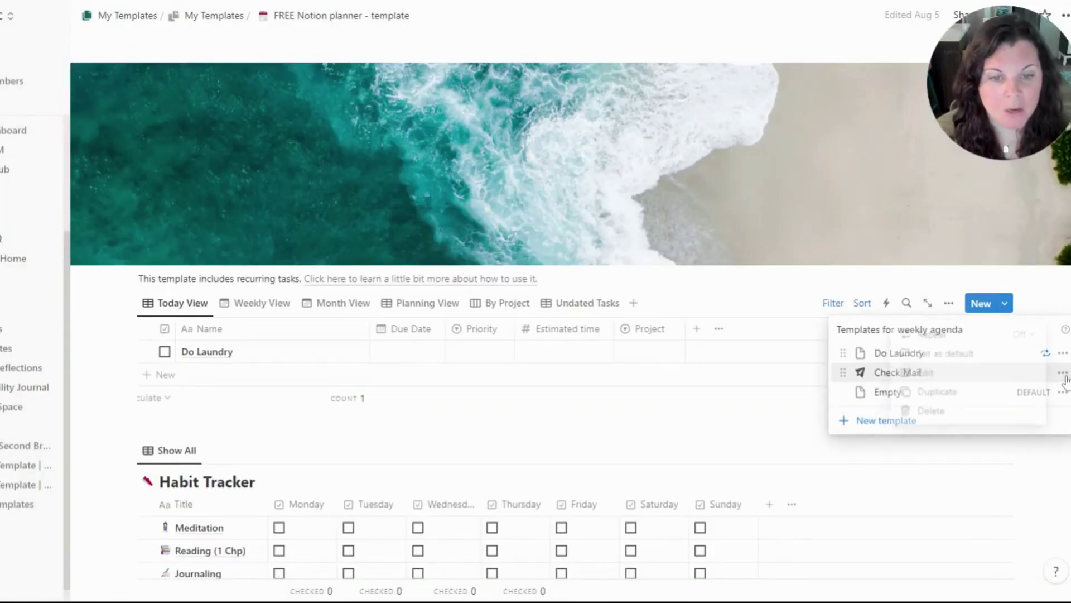
pyautogui.click(1023, 334)
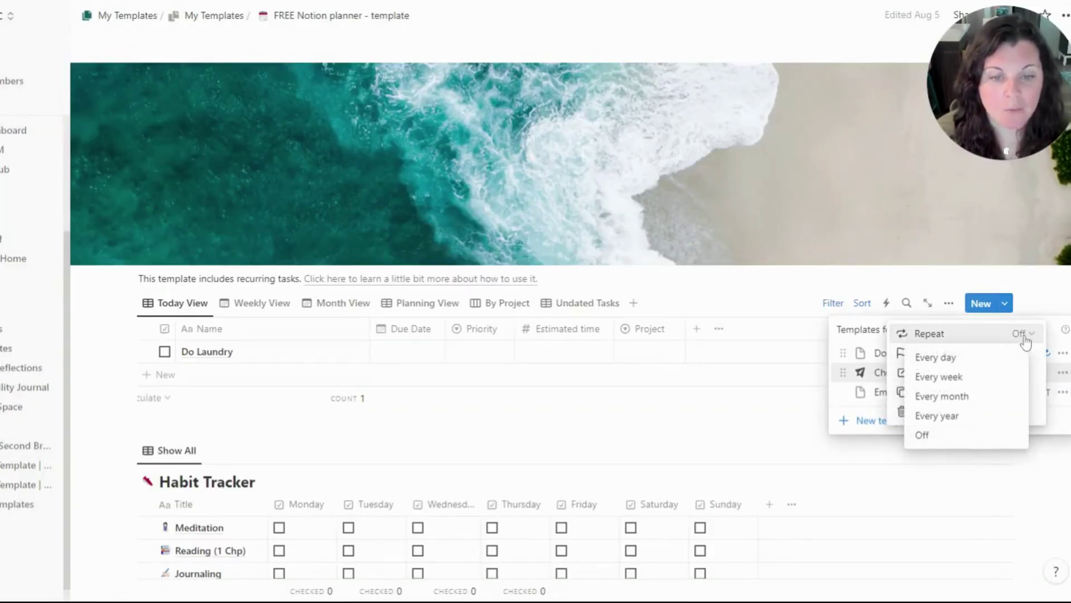
pyautogui.click(955, 377)
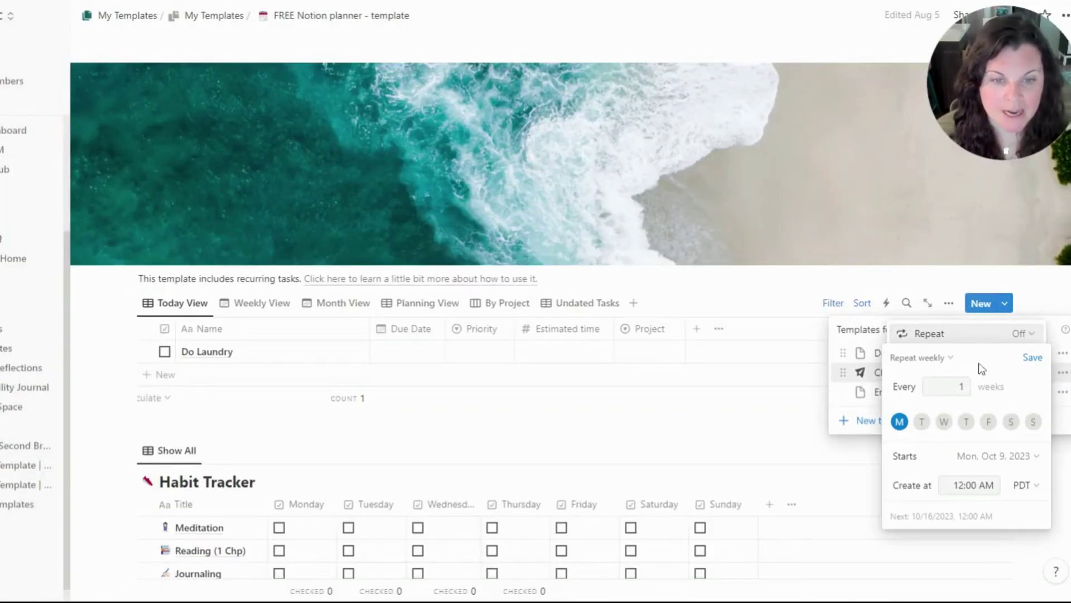
pyautogui.click(1012, 421)
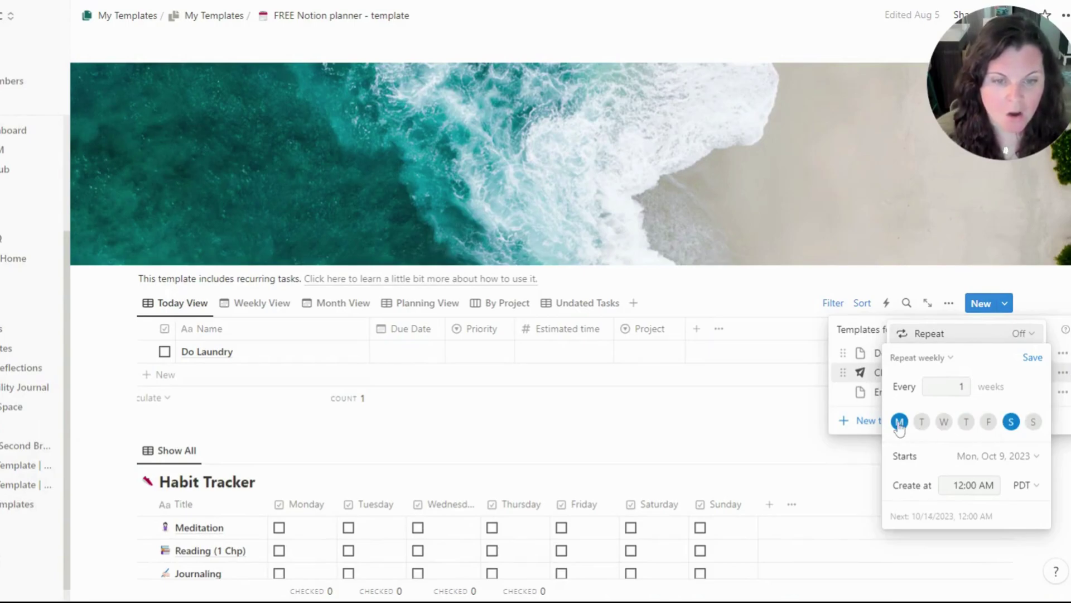
pyautogui.click(1033, 358)
pyautogui.click(1026, 439)
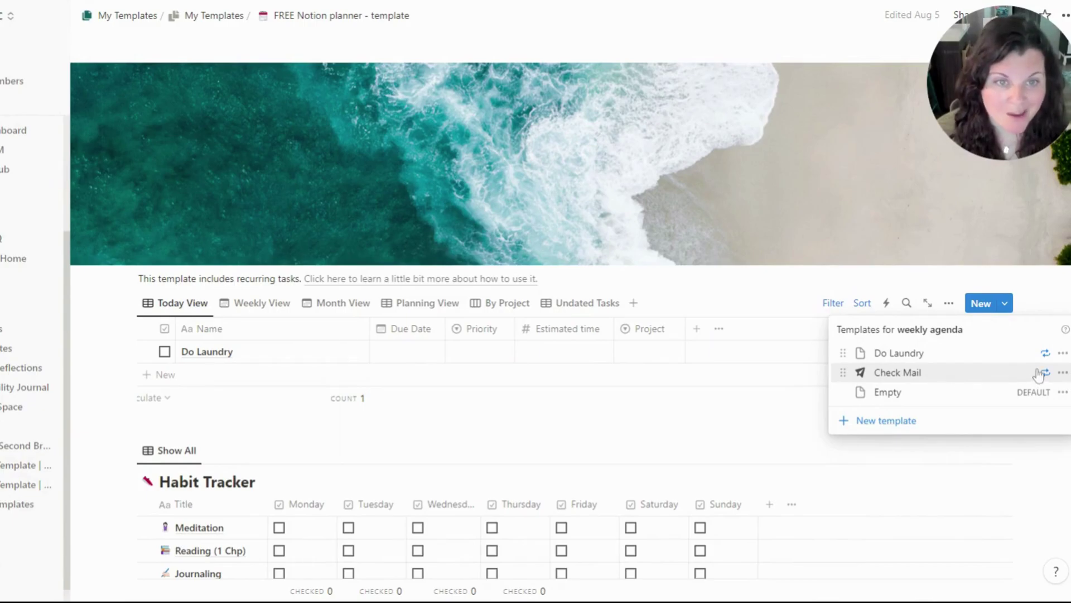
pyautogui.click(1063, 352)
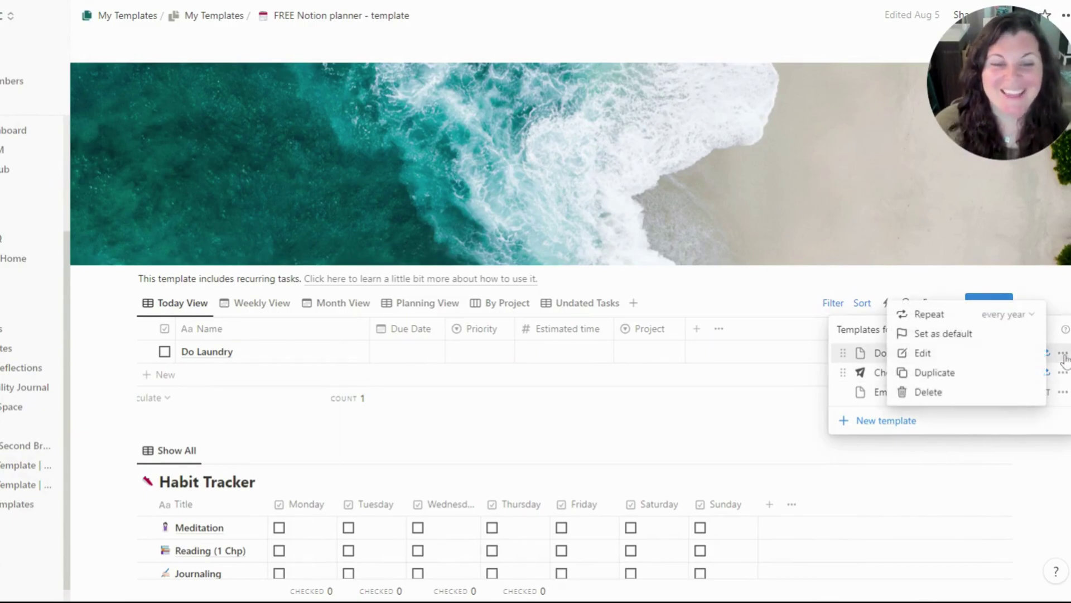
# - Delete the Do Laundry and Check Mail templates
pyautogui.click(981, 398)
pyautogui.click(541, 312)
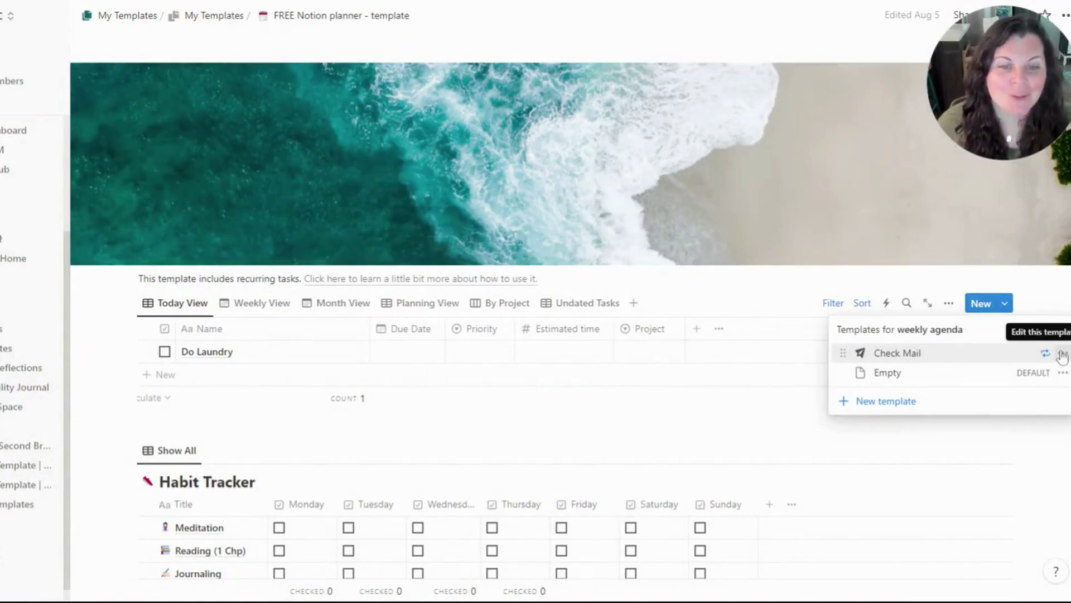
pyautogui.click(1063, 355)
pyautogui.click(951, 392)
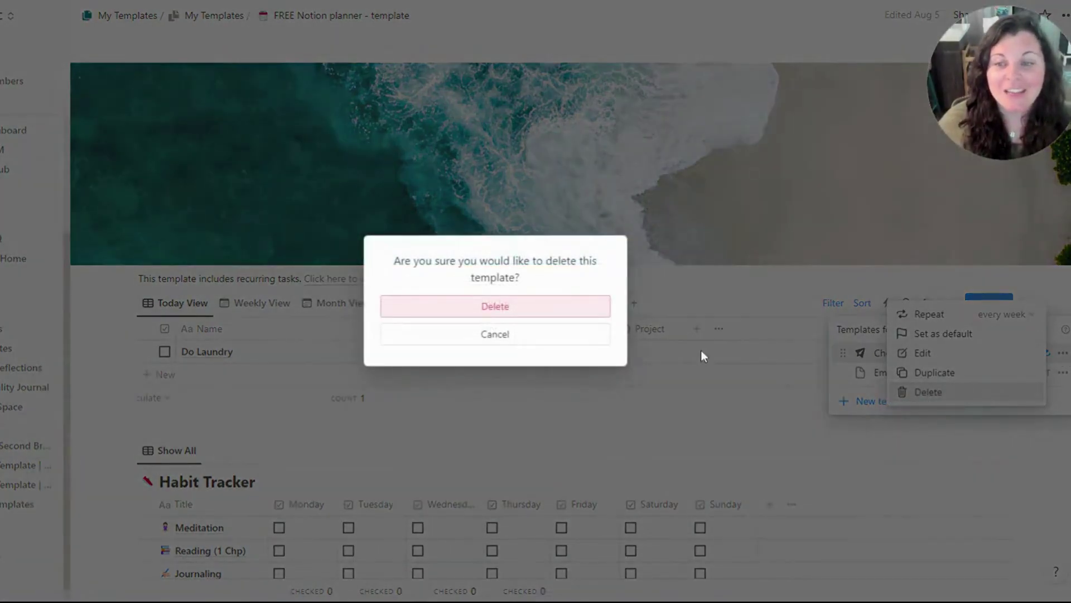
pyautogui.click(579, 306)
pyautogui.press('Escape')
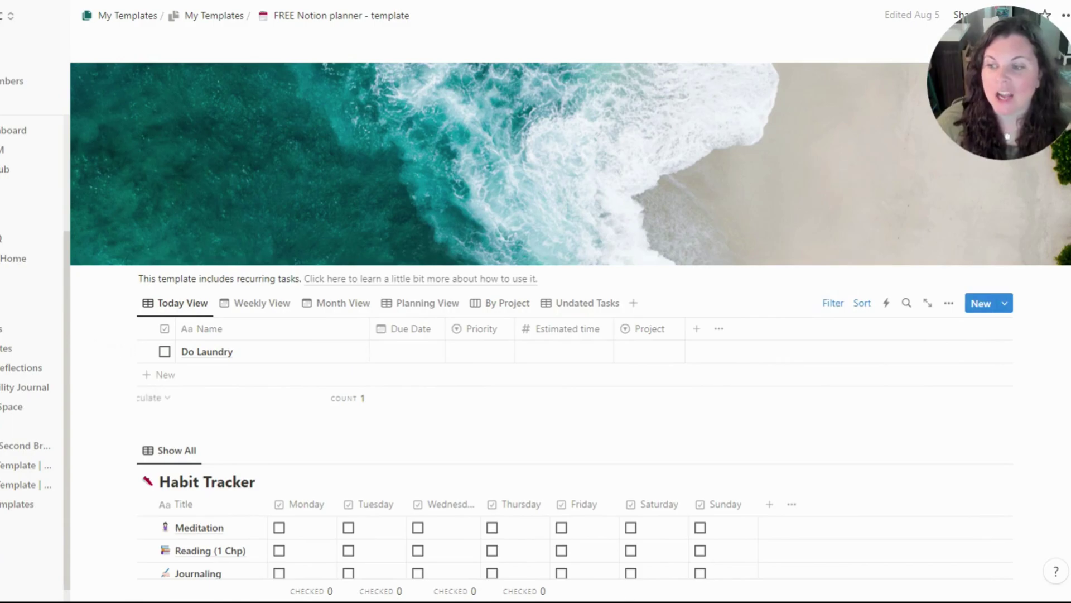
# - Delete the Do Laundry task row from Today View and confirm the template list is empty
pyautogui.click(146, 351)
pyautogui.press('Delete')
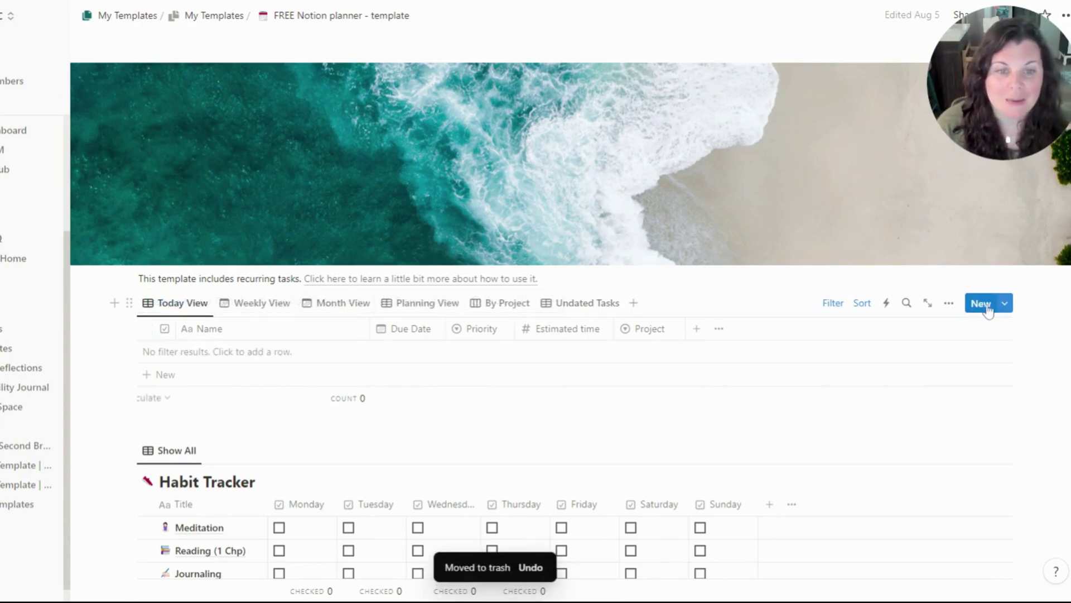
pyautogui.click(1007, 304)
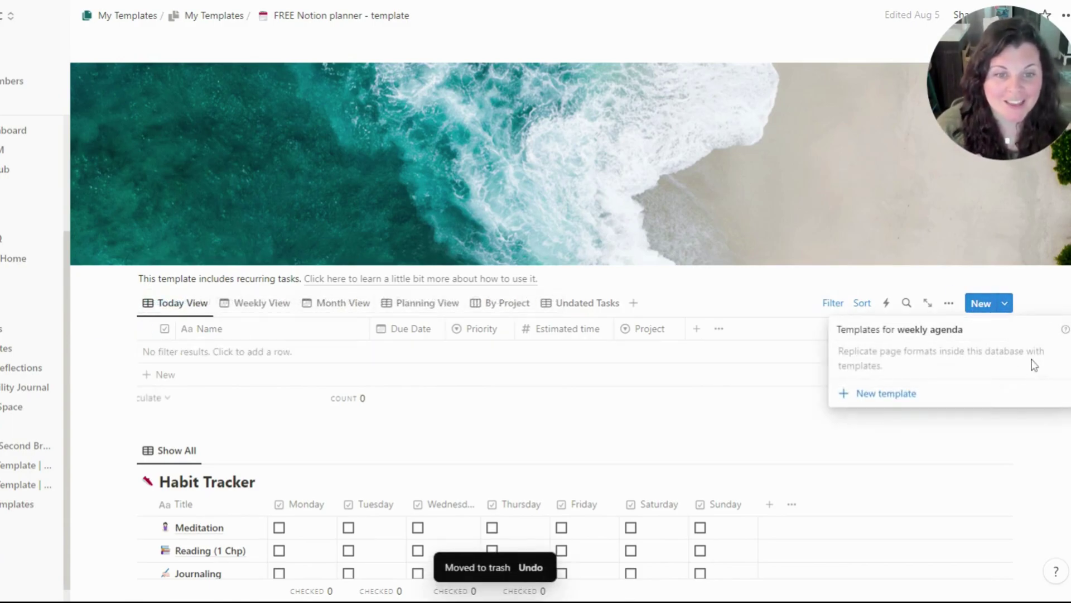
pyautogui.click(790, 385)
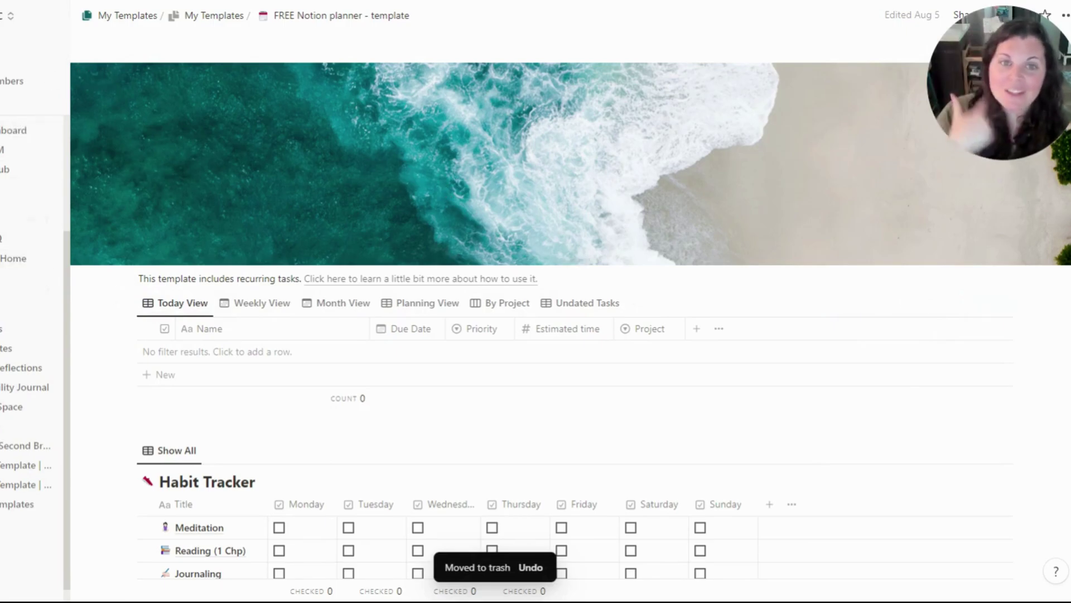
pyautogui.scroll(3, 22, 279)
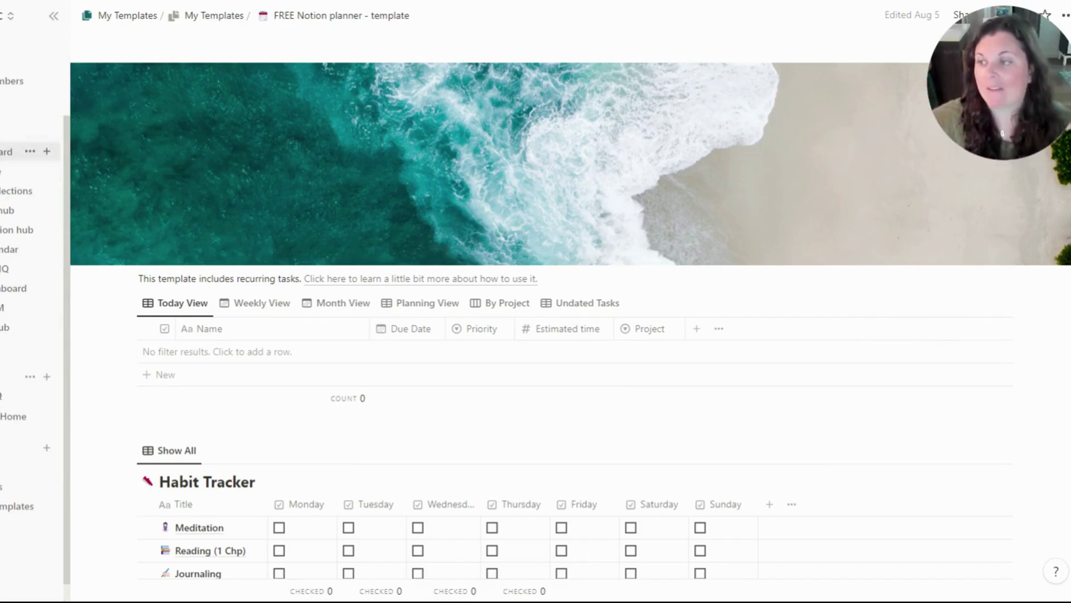
# - On the productivity hub page, scroll the task templates list down to the household chores
pyautogui.click(6, 210)
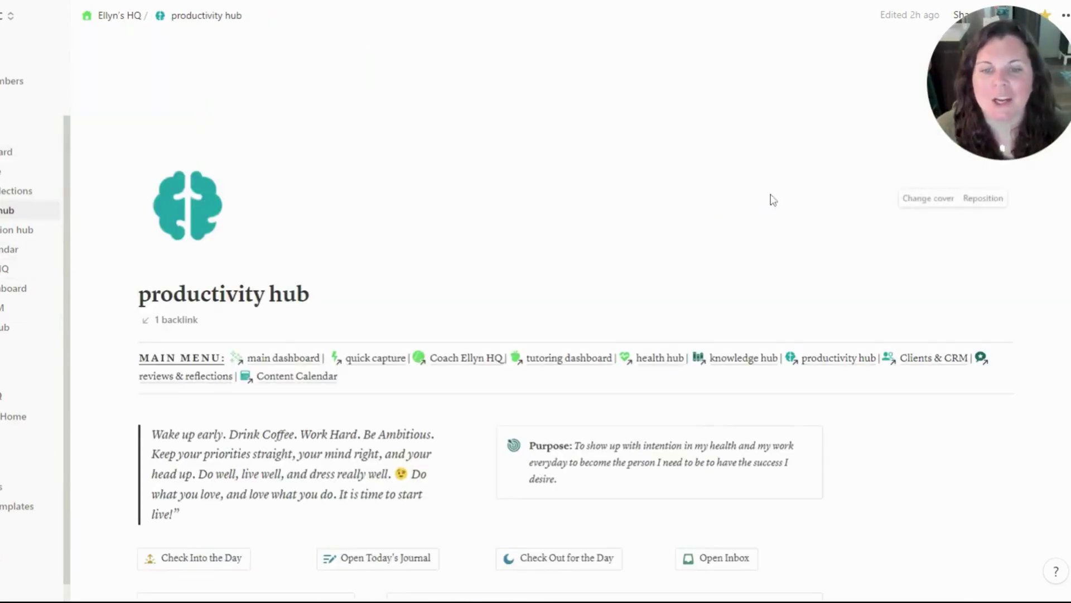
pyautogui.scroll(-10, 773, 200)
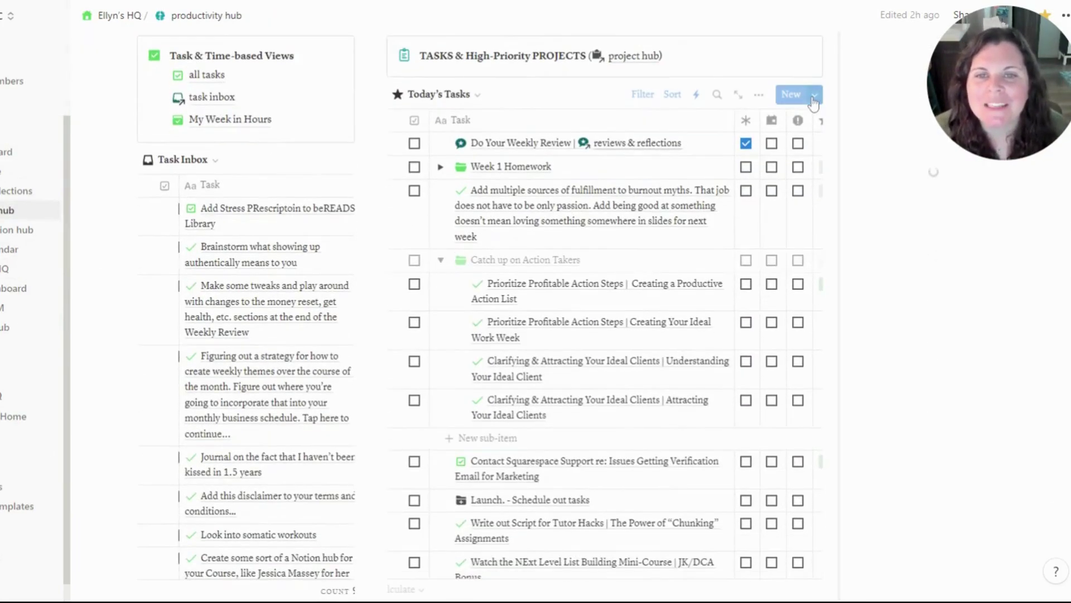
pyautogui.click(814, 100)
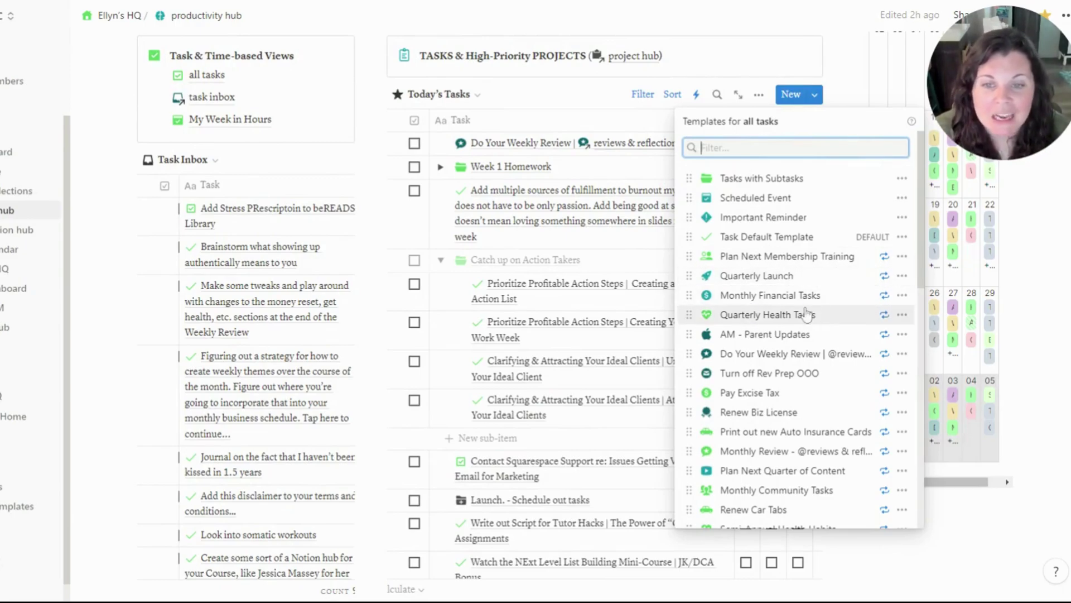
pyautogui.scroll(-2, 843, 317)
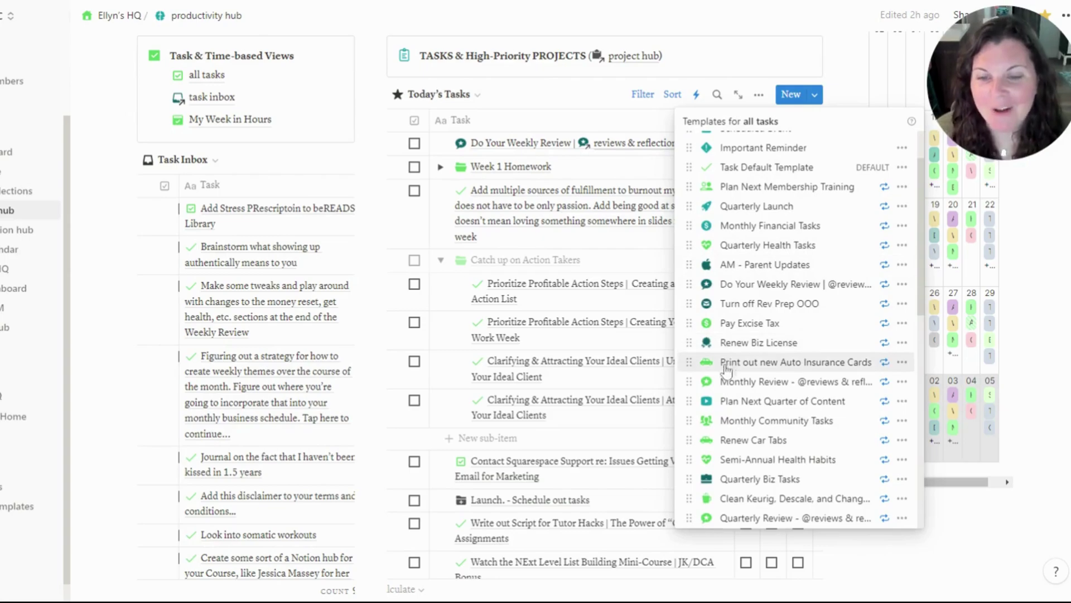
pyautogui.scroll(-3, 725, 306)
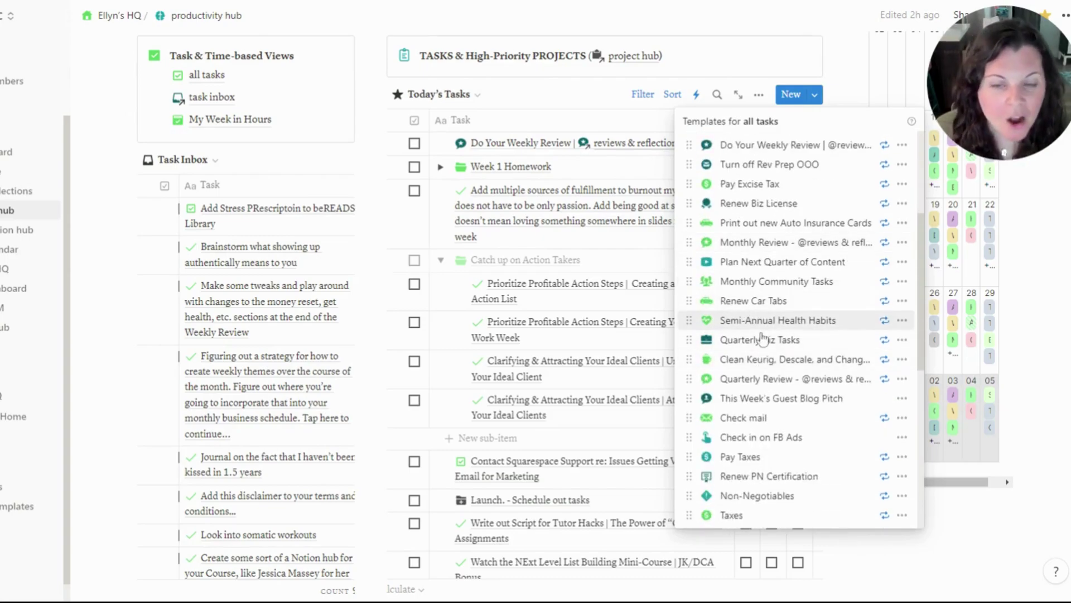
pyautogui.scroll(-2, 740, 311)
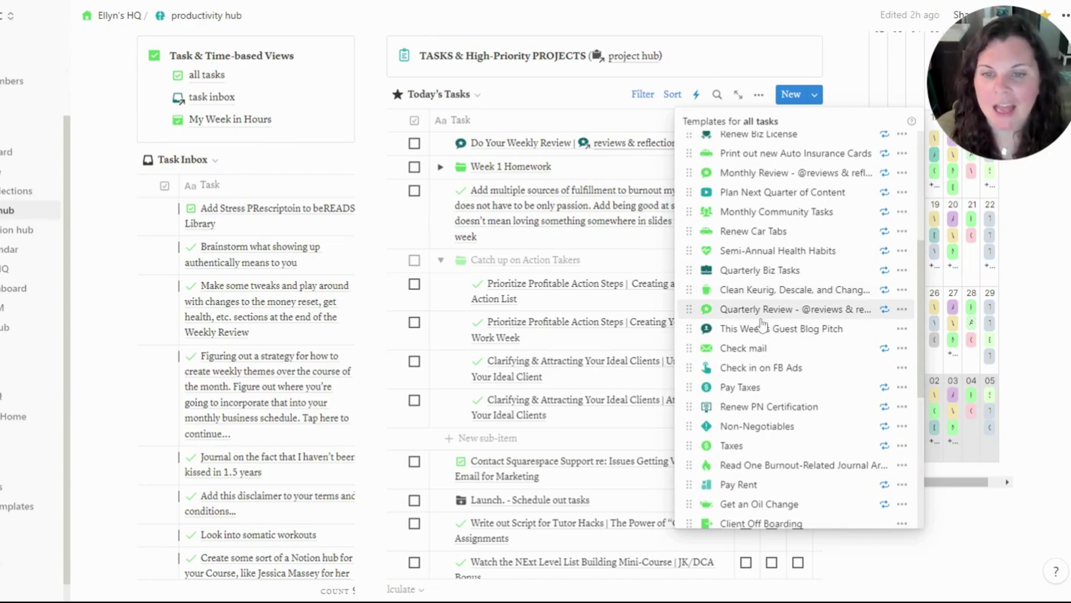
pyautogui.scroll(-2, 747, 301)
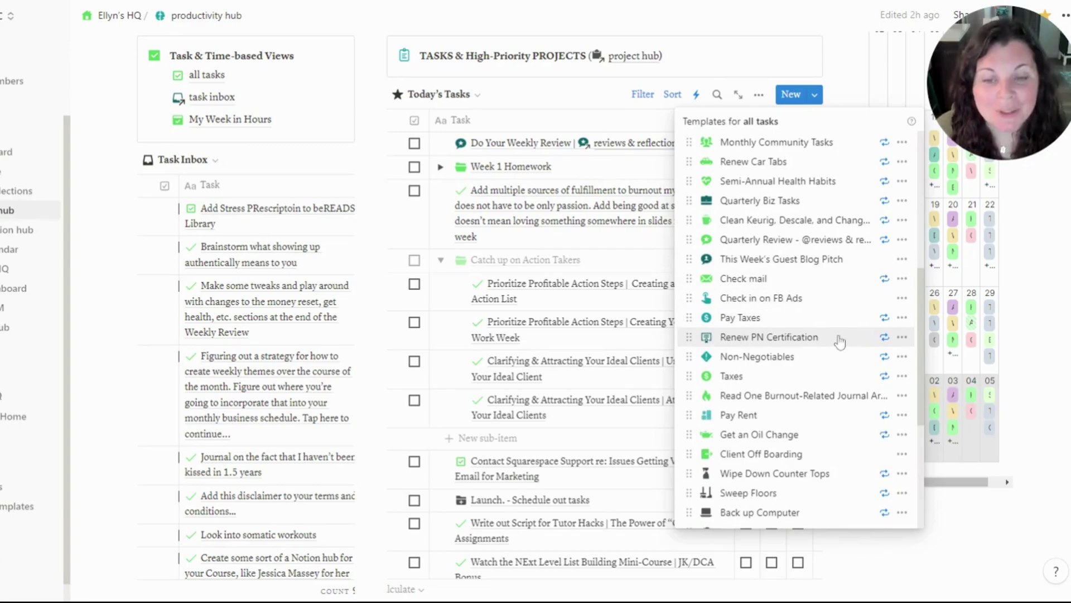
pyautogui.scroll(-5, 837, 340)
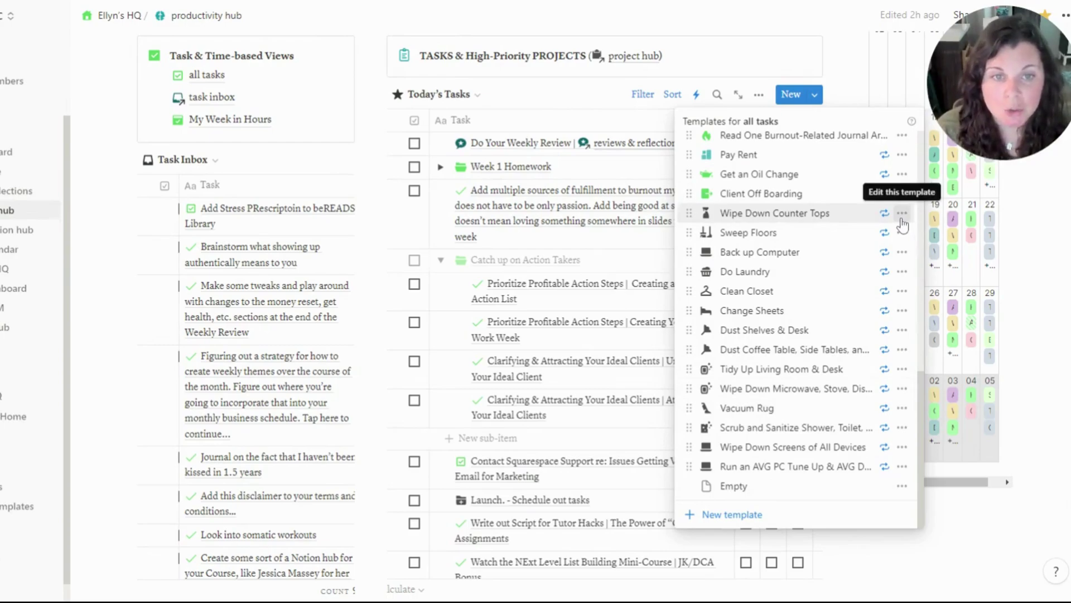
# - Edit the Wipe Down Counter Tops template and reveal its 34 hidden properties
pyautogui.click(902, 215)
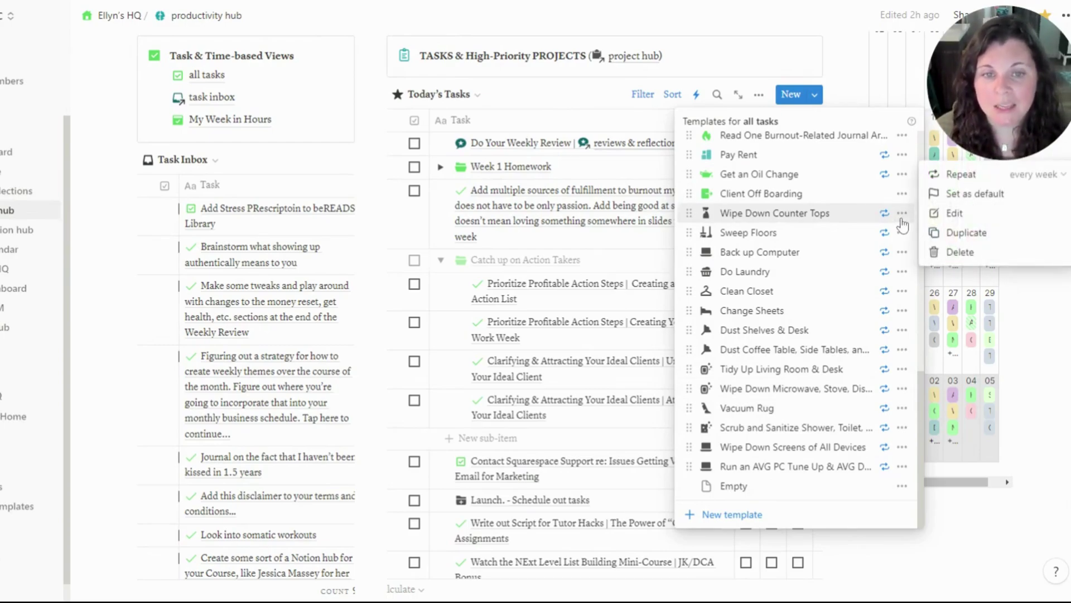
pyautogui.click(955, 212)
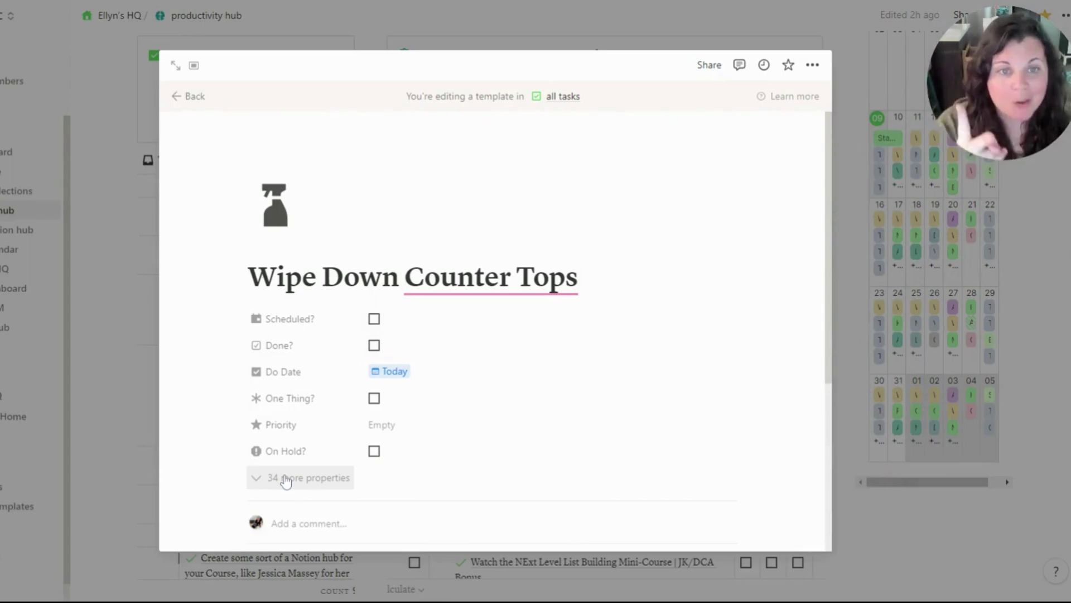
pyautogui.click(286, 478)
pyautogui.scroll(-15, 357, 399)
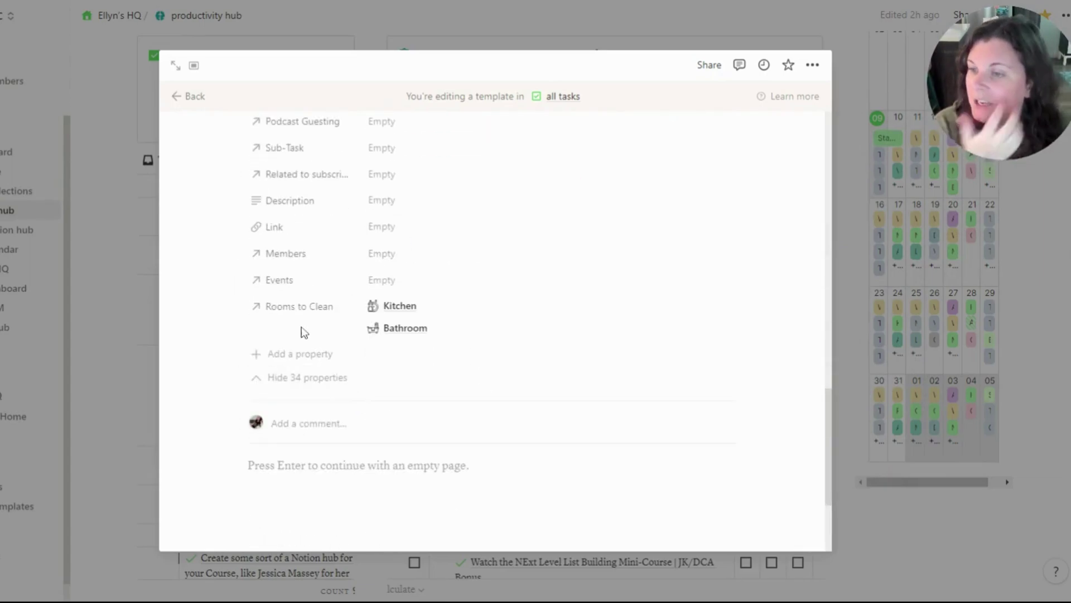
pyautogui.scroll(5, 299, 316)
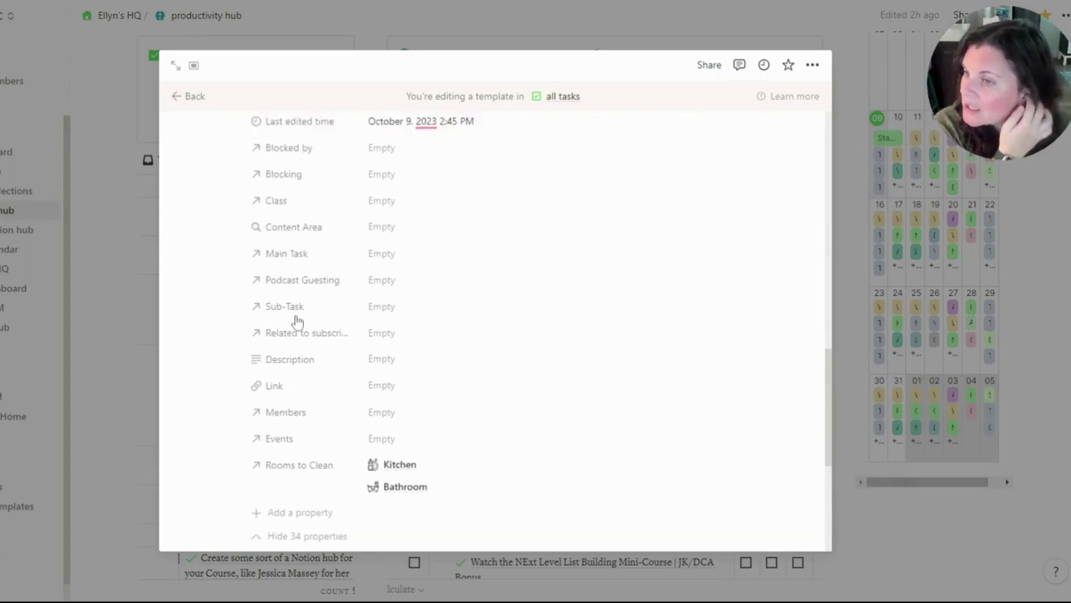
pyautogui.scroll(5, 302, 301)
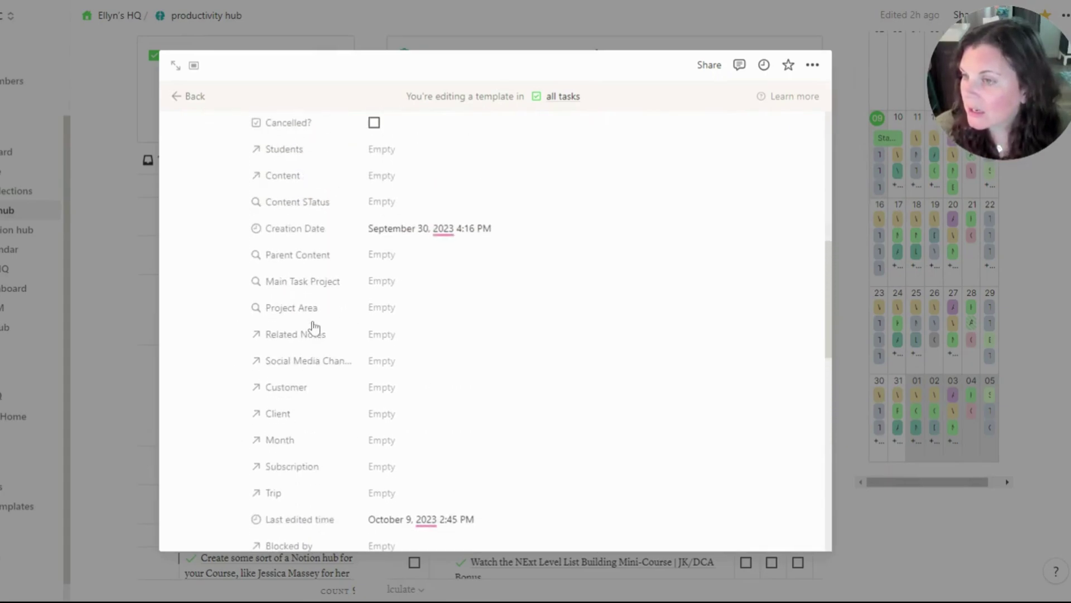
# - Delete the Creation Date property for everyone, hide the extra properties, and close the template
pyautogui.click(320, 232)
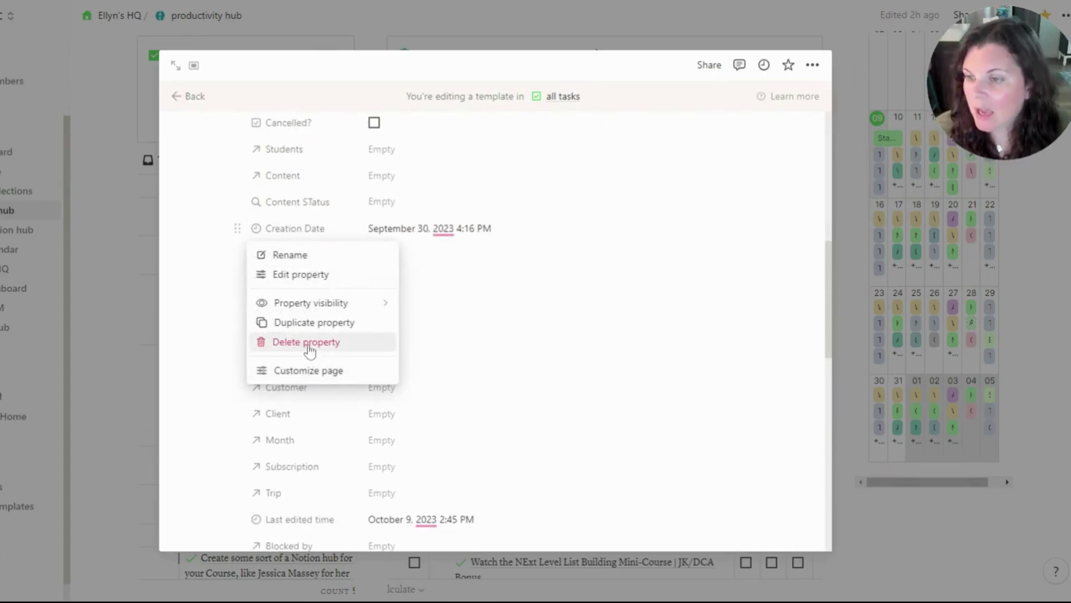
pyautogui.click(342, 343)
pyautogui.click(501, 300)
pyautogui.scroll(9, 473, 280)
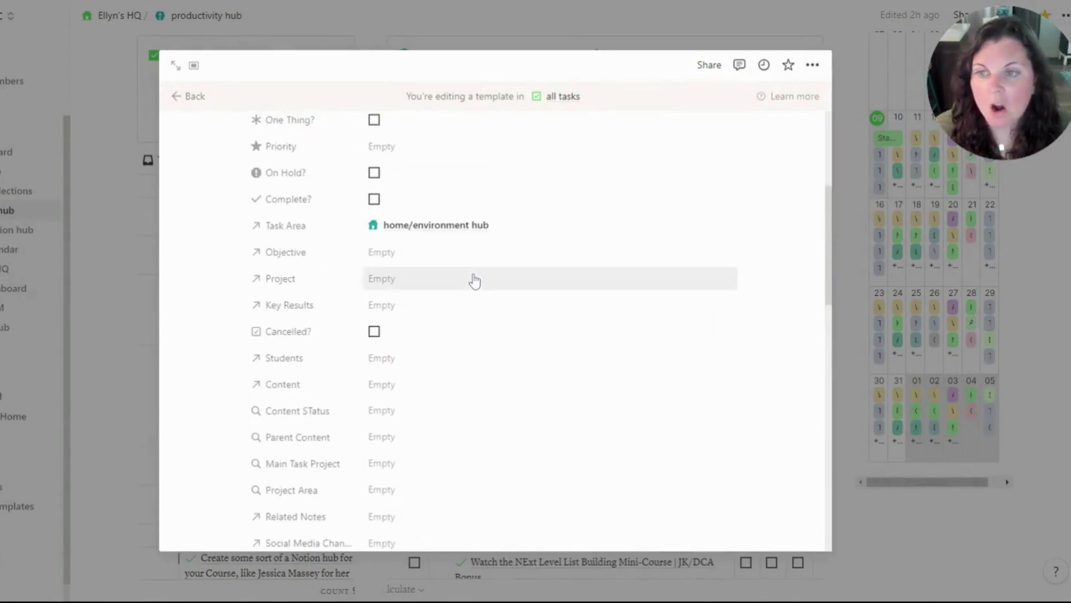
pyautogui.scroll(-10, 374, 395)
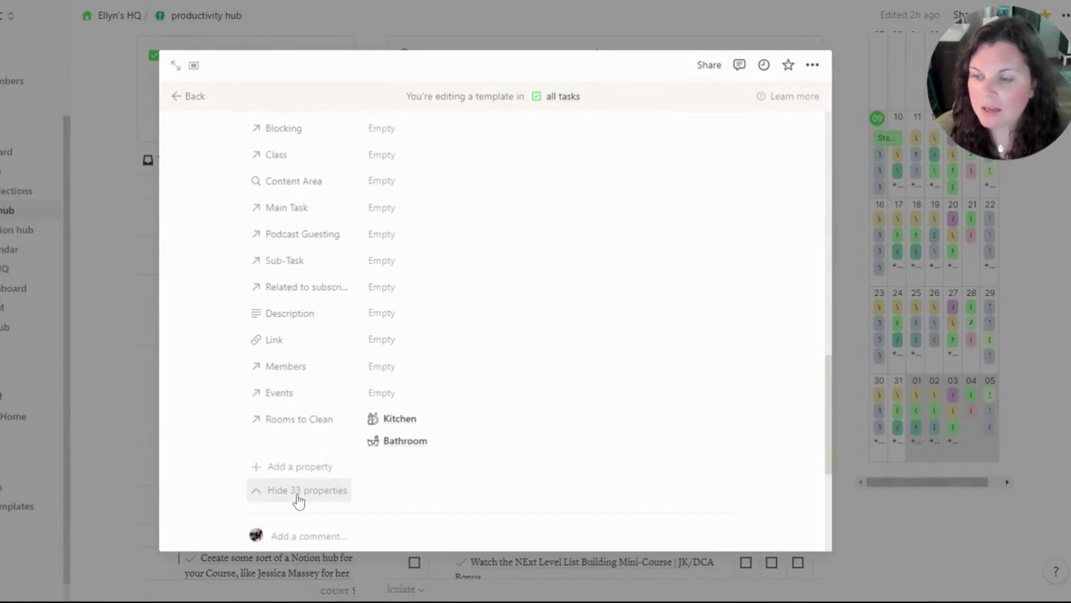
pyautogui.click(299, 497)
pyautogui.scroll(5, 474, 335)
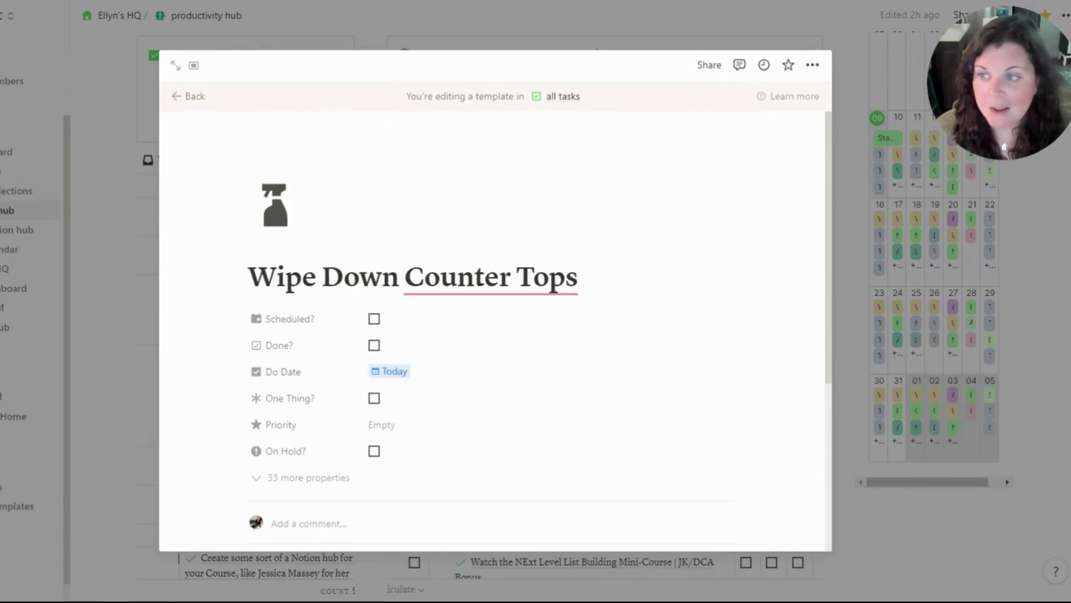
pyautogui.press('Escape')
# - Review and save the Do Laundry template's repeat schedule
pyautogui.scroll(3, 801, 67)
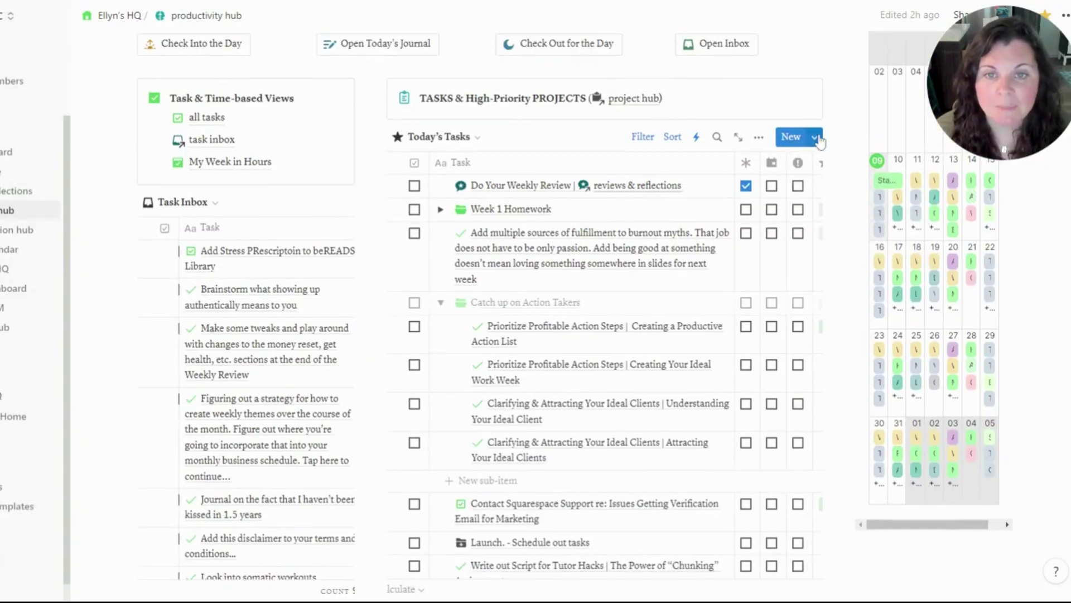
pyautogui.click(815, 138)
pyautogui.scroll(-10, 893, 352)
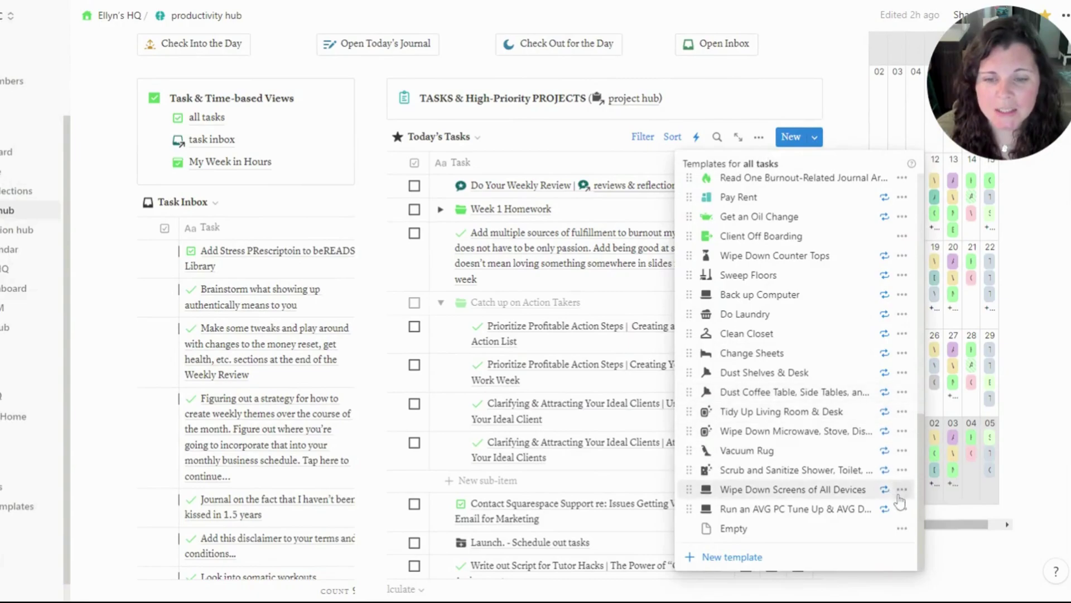
pyautogui.click(902, 314)
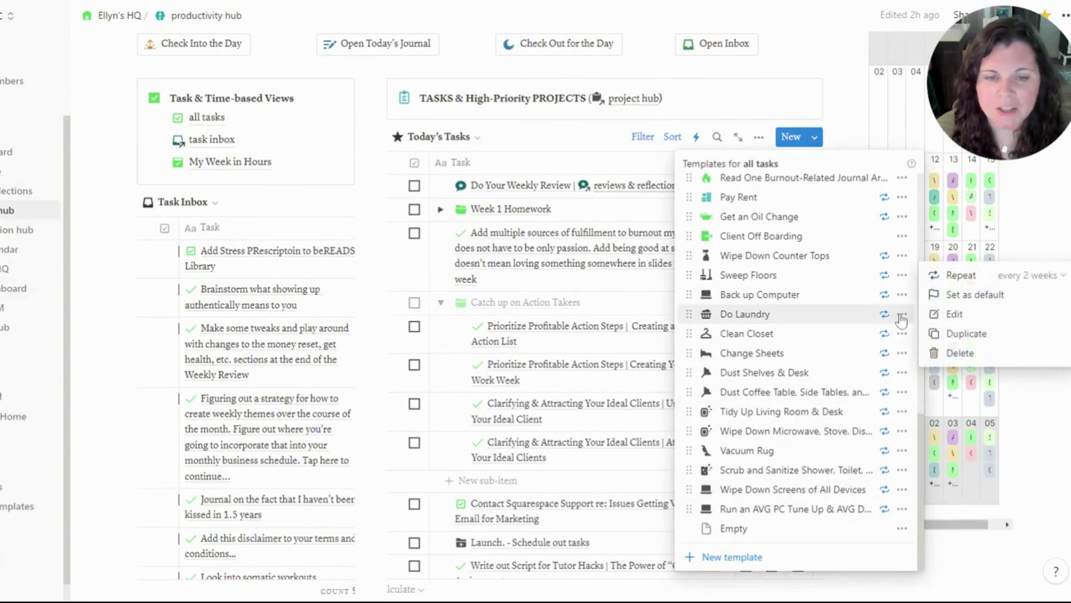
pyautogui.click(1050, 276)
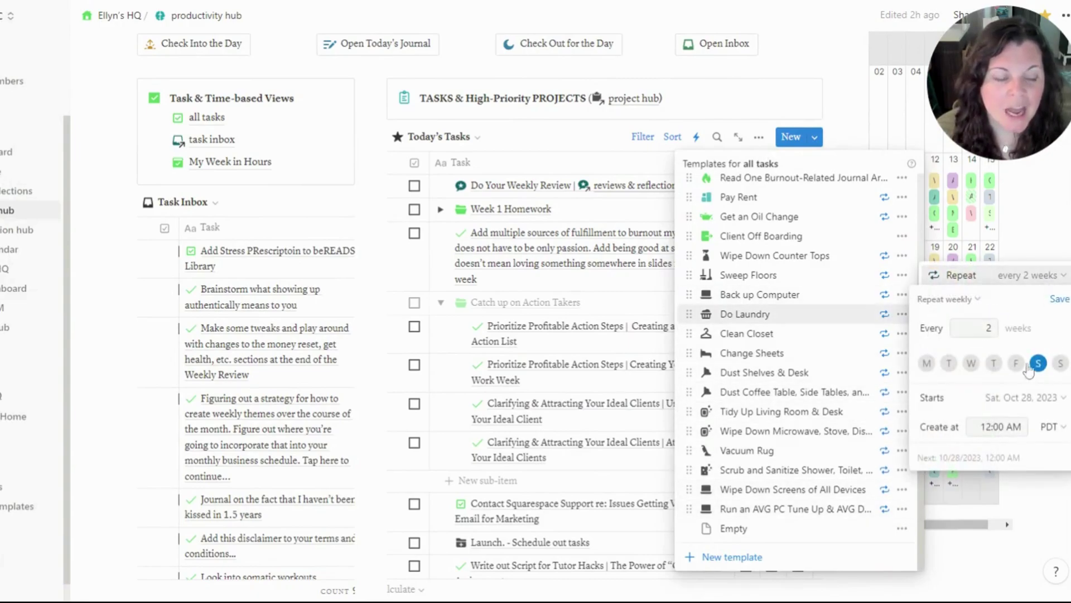
pyautogui.click(1056, 302)
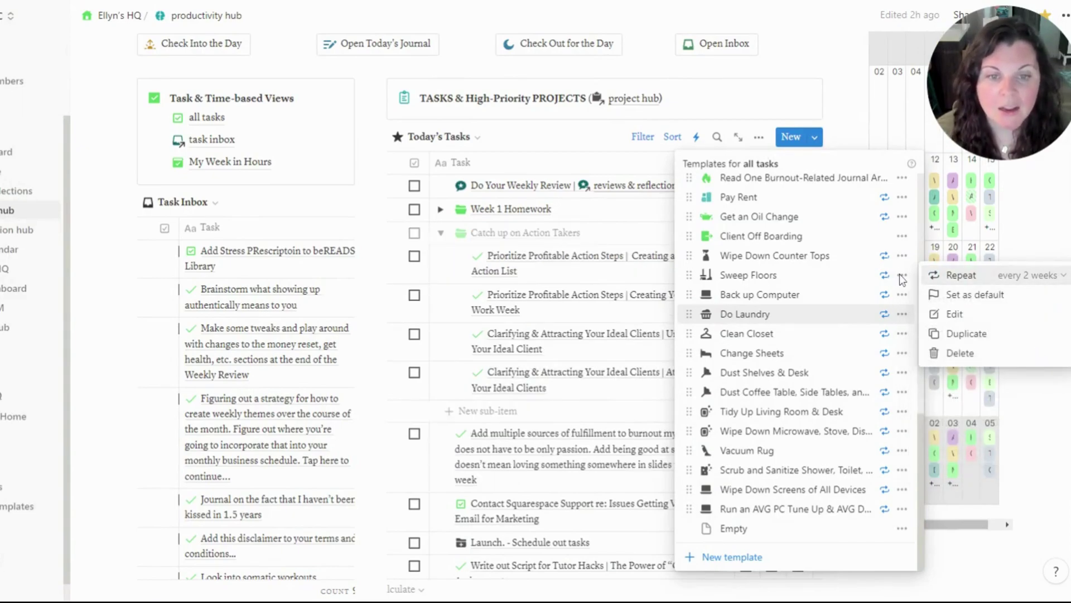
# - Check the Sweep Floors template's options, then dismiss them and the templates list
pyautogui.click(902, 275)
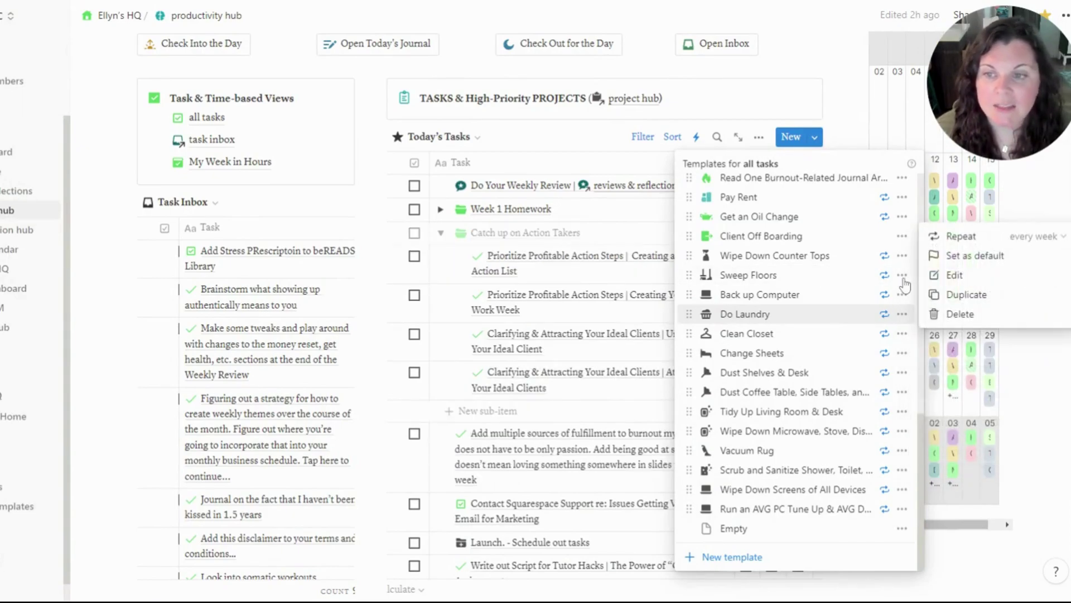
pyautogui.click(591, 246)
pyautogui.click(577, 252)
pyautogui.scroll(-6, 569, 324)
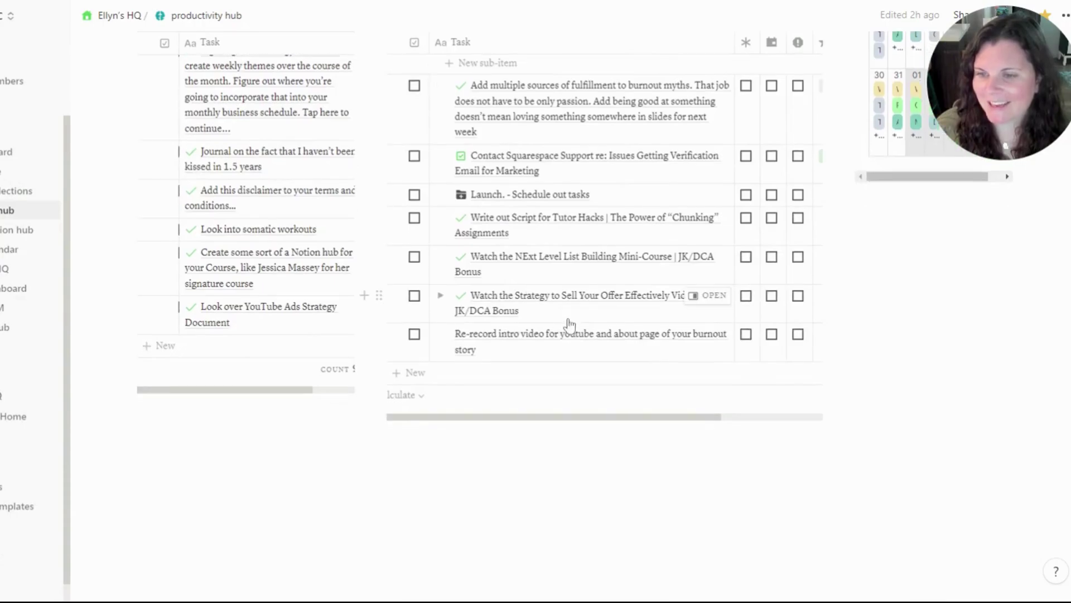
pyautogui.scroll(7, 614, 323)
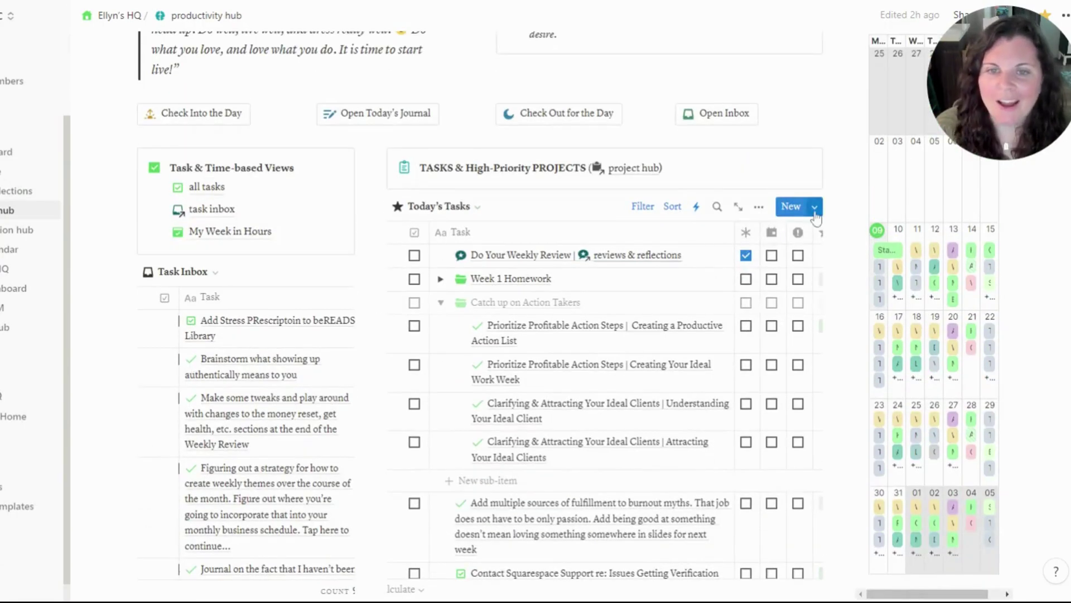
# - Review the Quarterly Launch template's repeat schedule, then close it
pyautogui.click(815, 206)
pyautogui.click(902, 343)
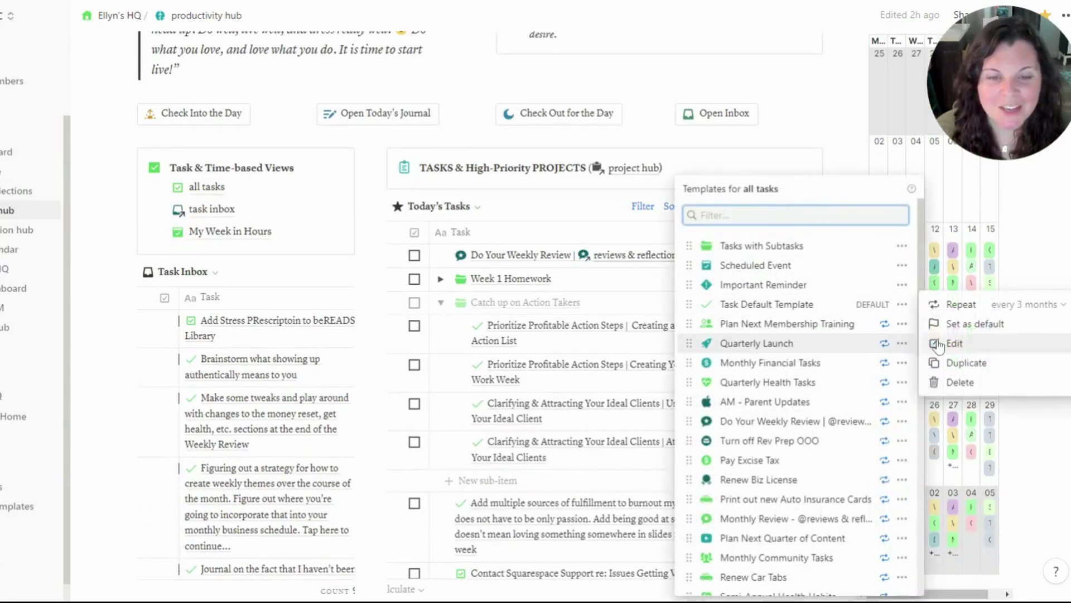
pyautogui.click(1033, 309)
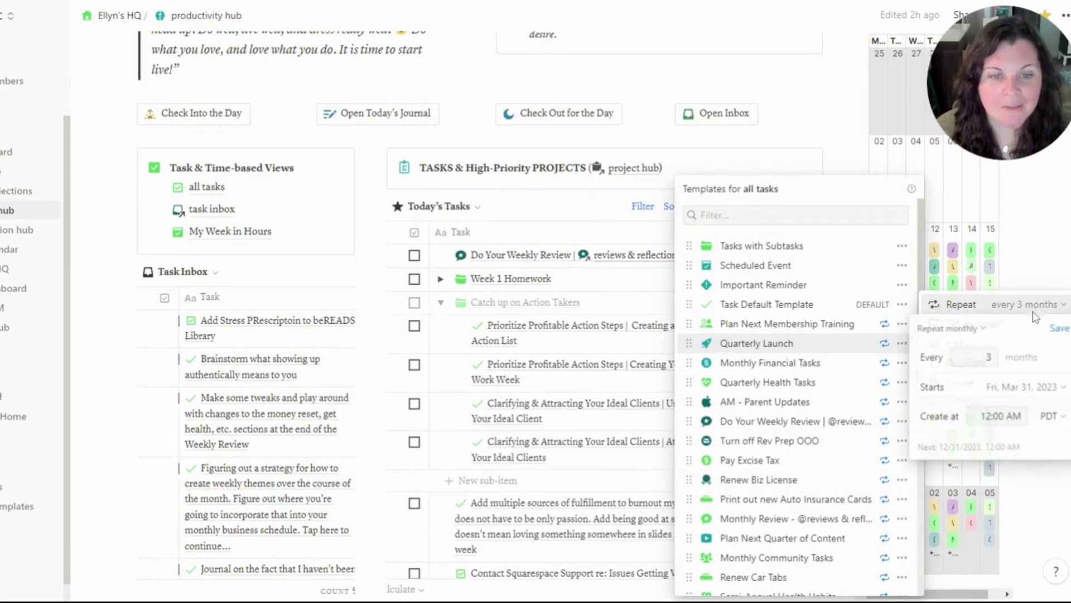
pyautogui.click(1060, 328)
pyautogui.click(855, 343)
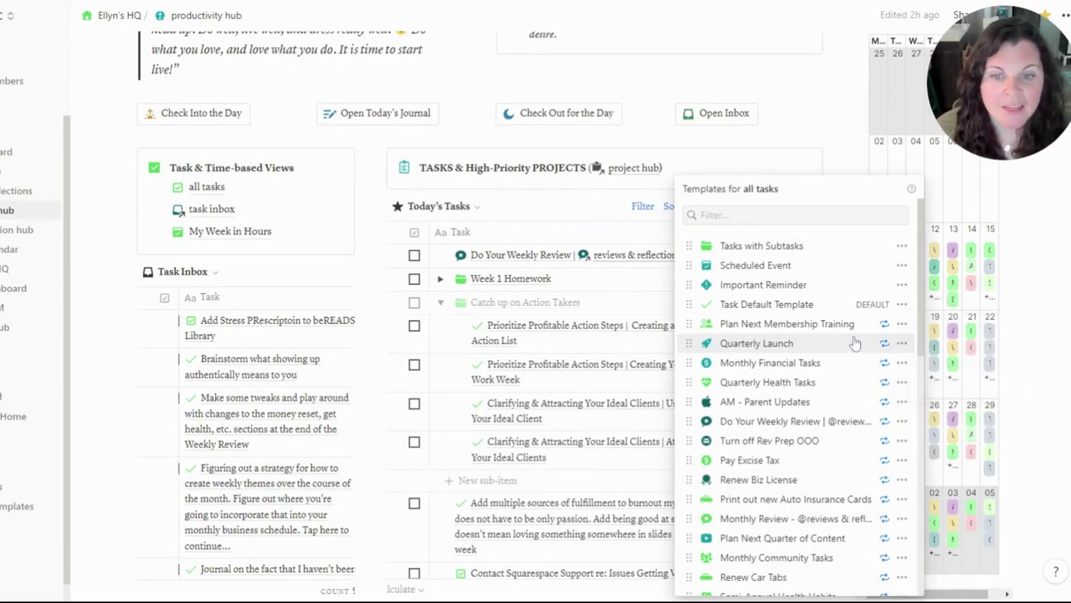
pyautogui.scroll(-5, 856, 343)
pyautogui.scroll(-4, 770, 301)
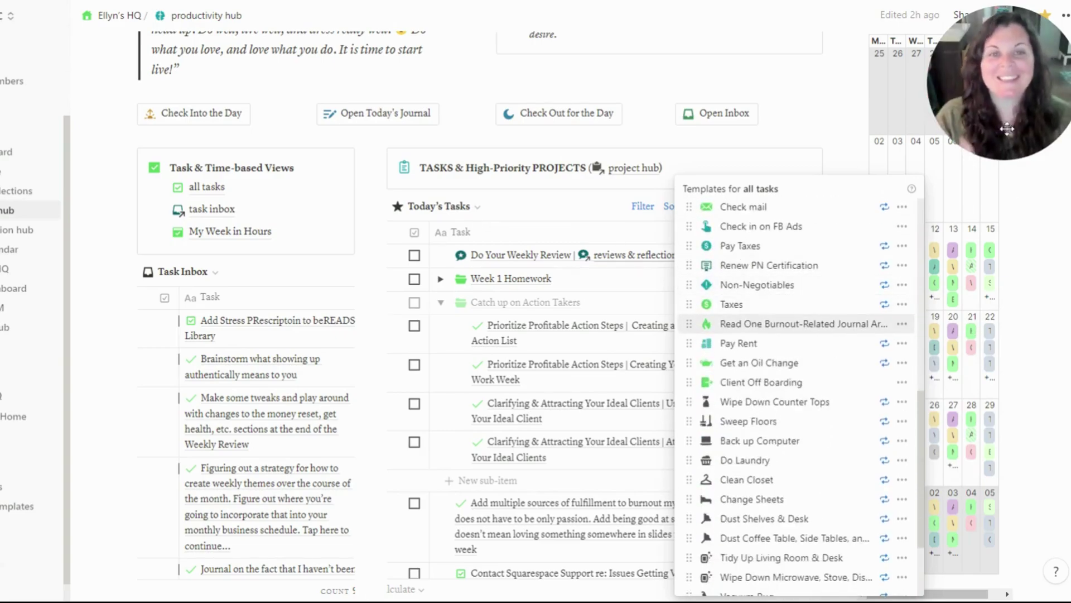
pyautogui.click(792, 102)
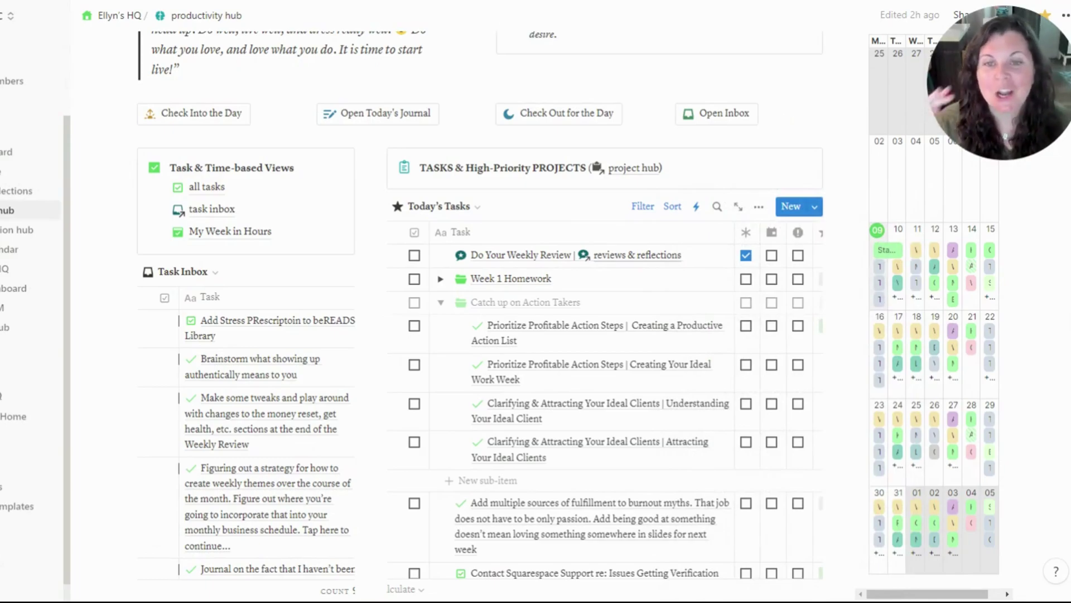
# - Create a new blank task template with its Do Date set to Today
pyautogui.click(816, 207)
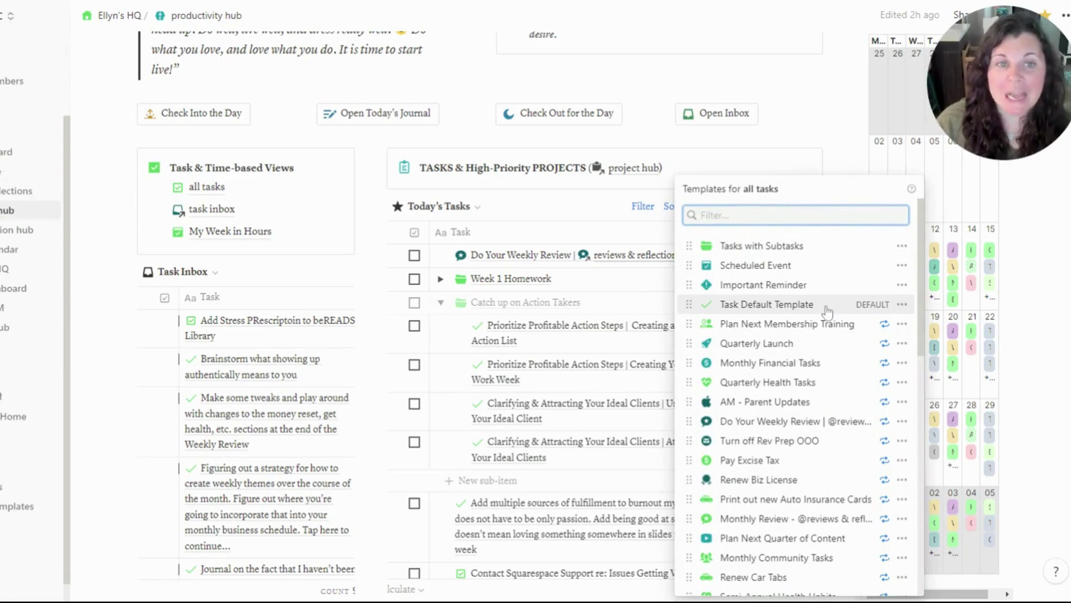
pyautogui.scroll(-2, 798, 245)
pyautogui.click(839, 161)
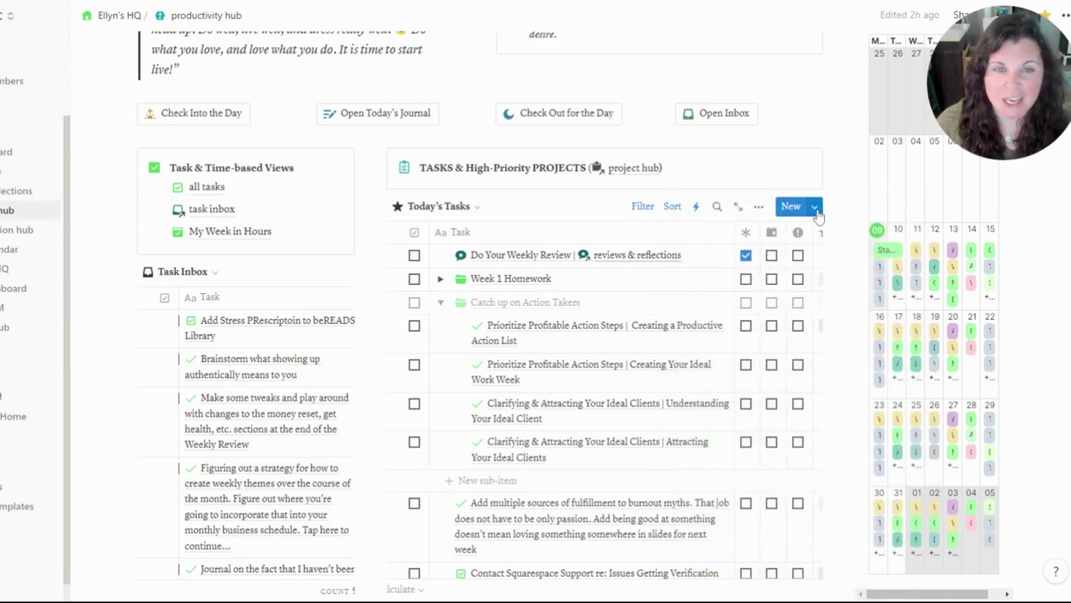
pyautogui.click(816, 207)
pyautogui.scroll(-10, 805, 446)
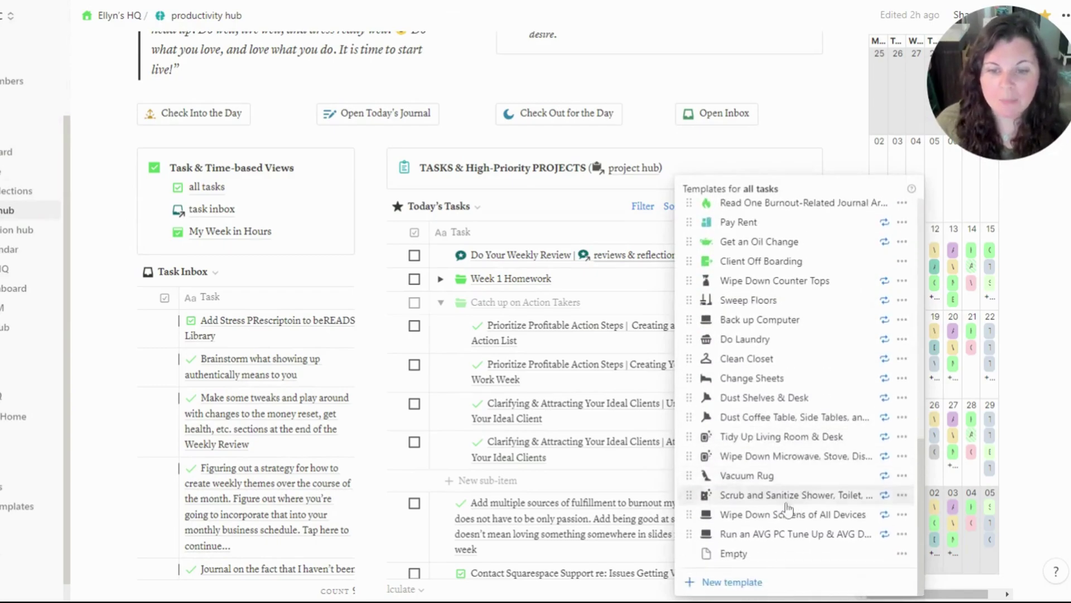
pyautogui.click(738, 583)
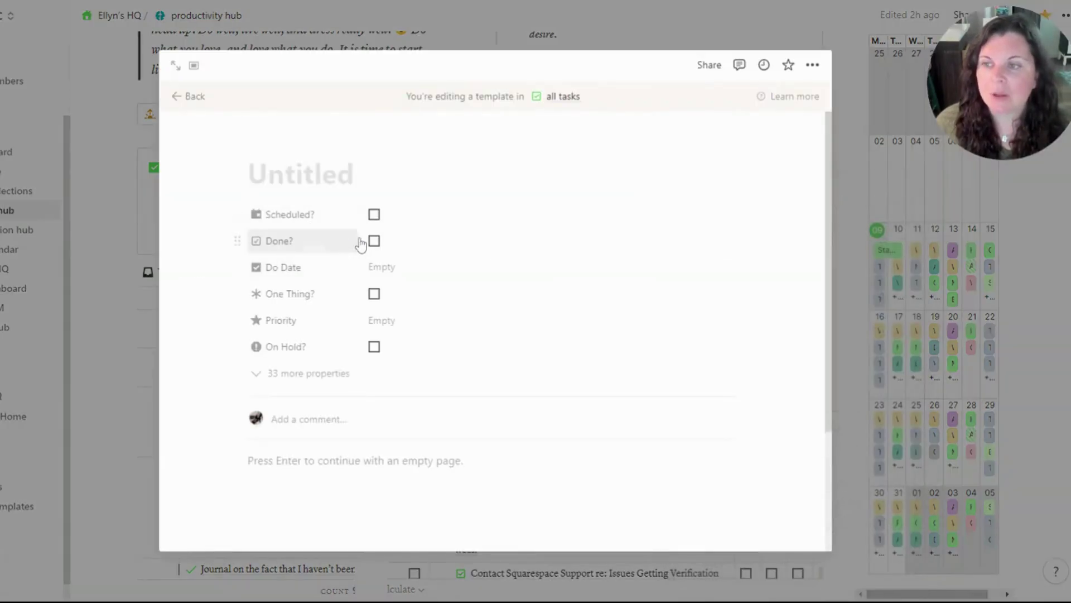
pyautogui.click(383, 268)
pyautogui.click(450, 200)
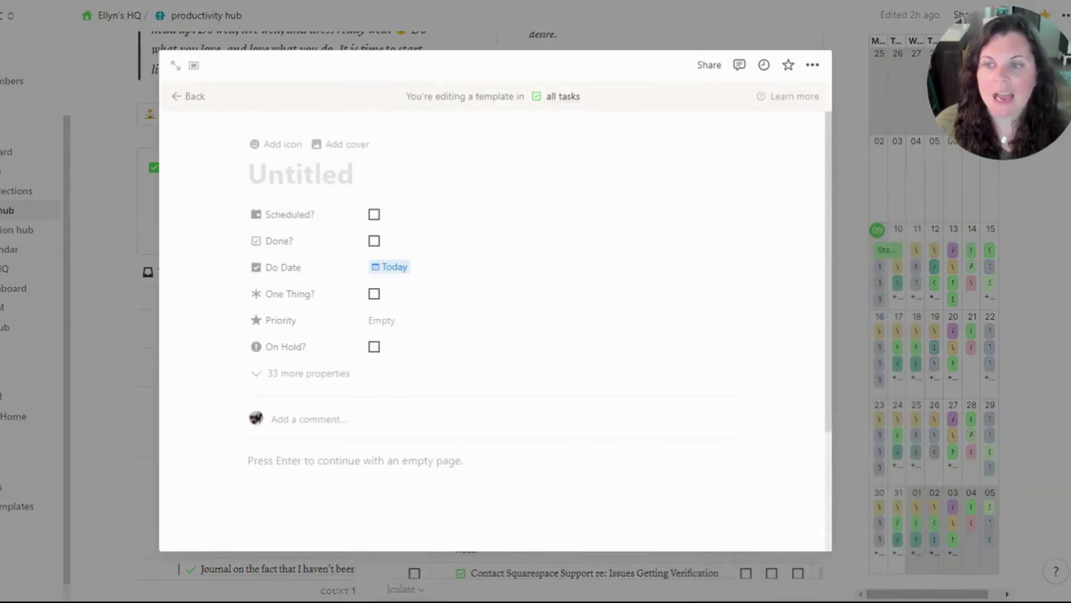